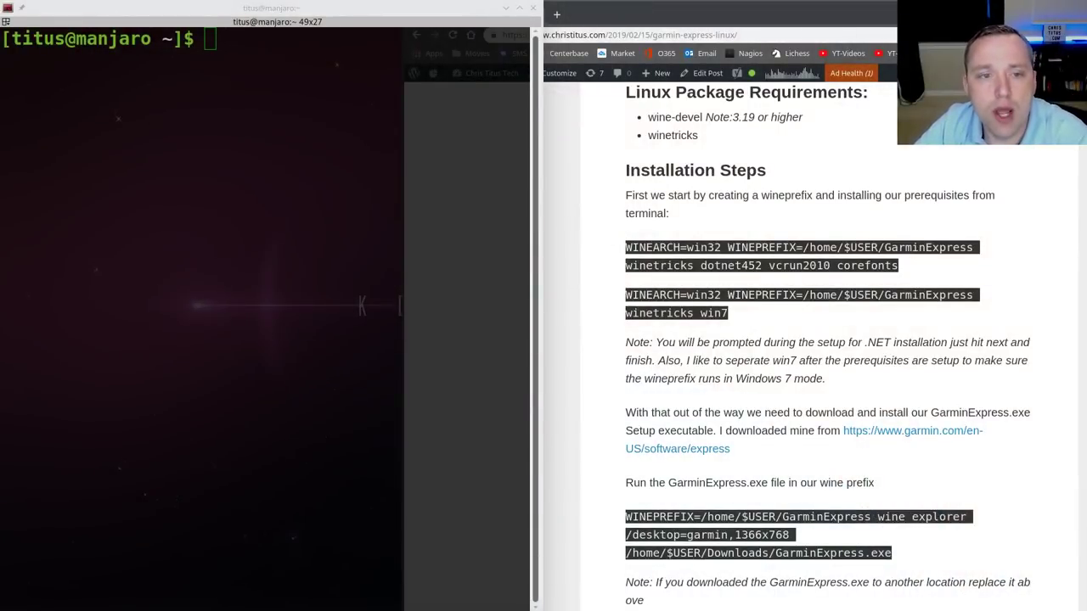
Step: Copy the guide's first command and run it in the terminal, installing dotnet452, vcrun2010 and corefonts into the 32-bit GarminExpress wineprefix
mouse_move(626, 248)
mouse_down()
mouse_move(898, 265)
mouse_move(623, 247)
mouse_up()
right_click(626, 246)
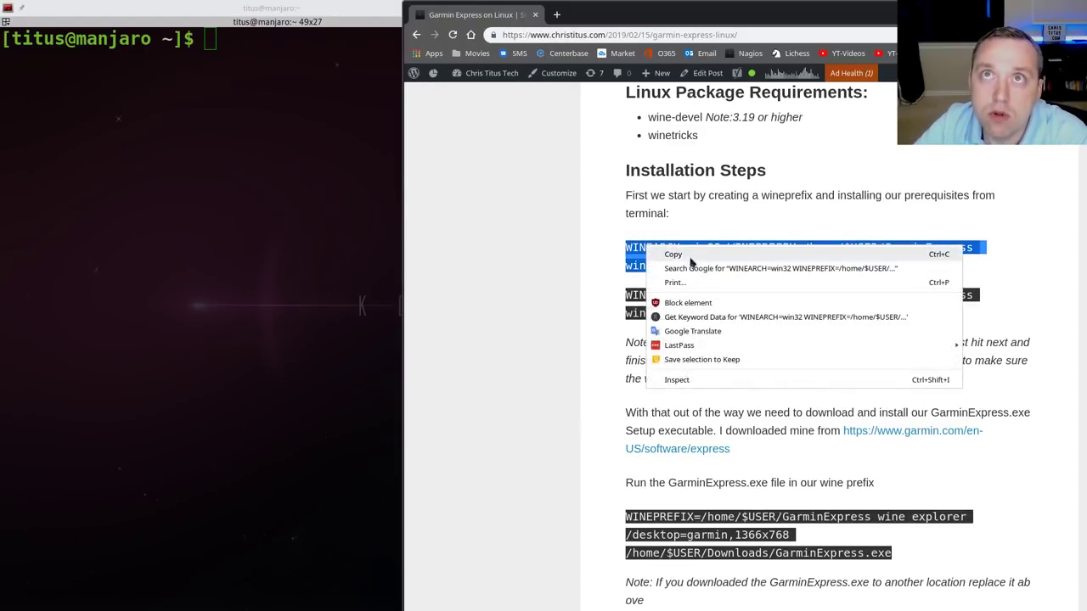
click(689, 253)
click(263, 260)
key(ctrl+shift+v)
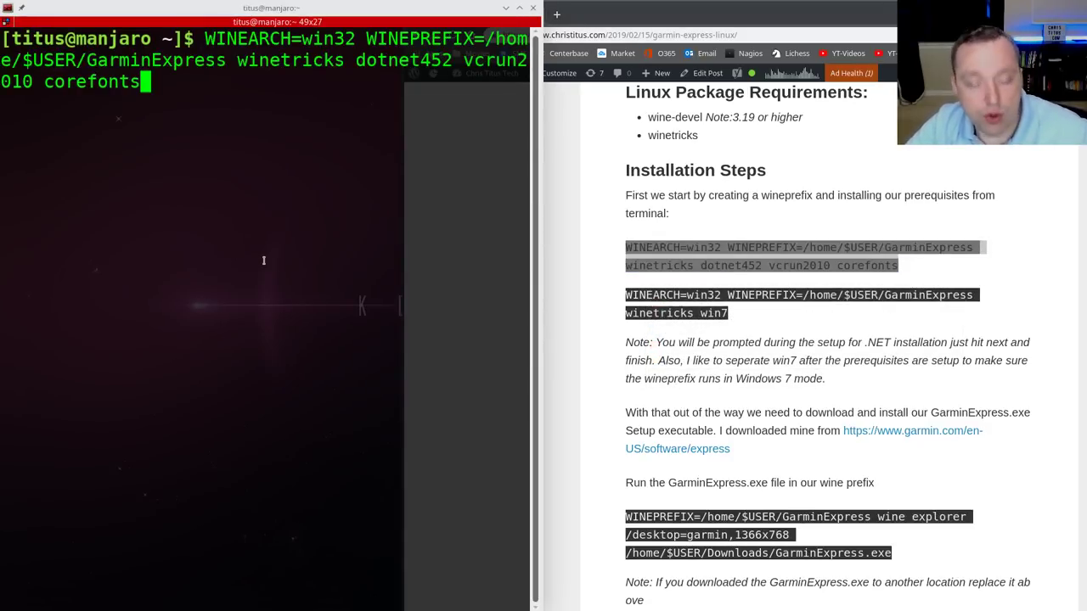
key(Return)
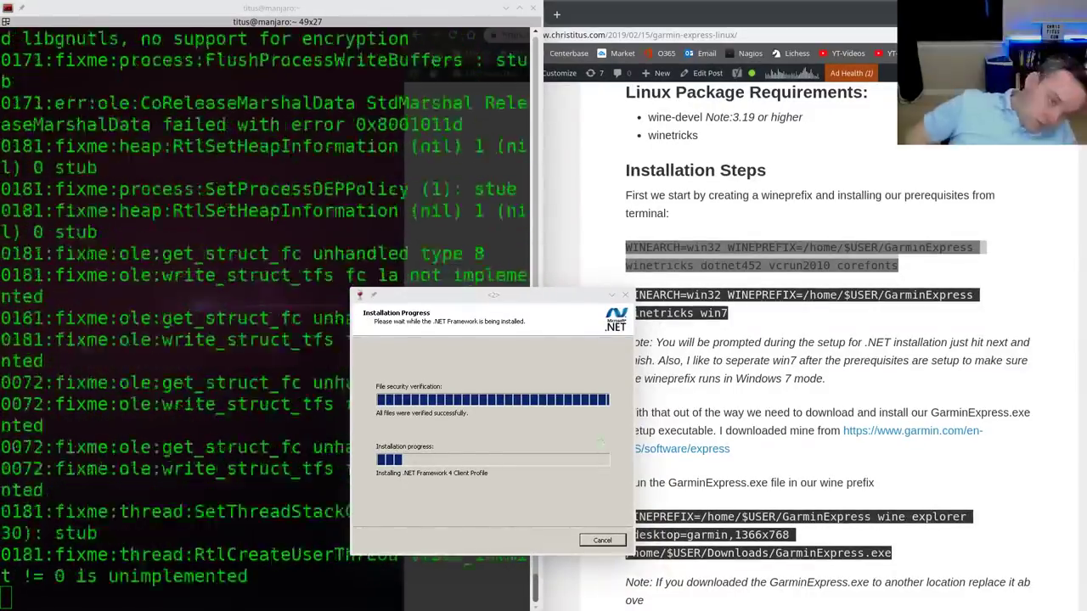
click(580, 501)
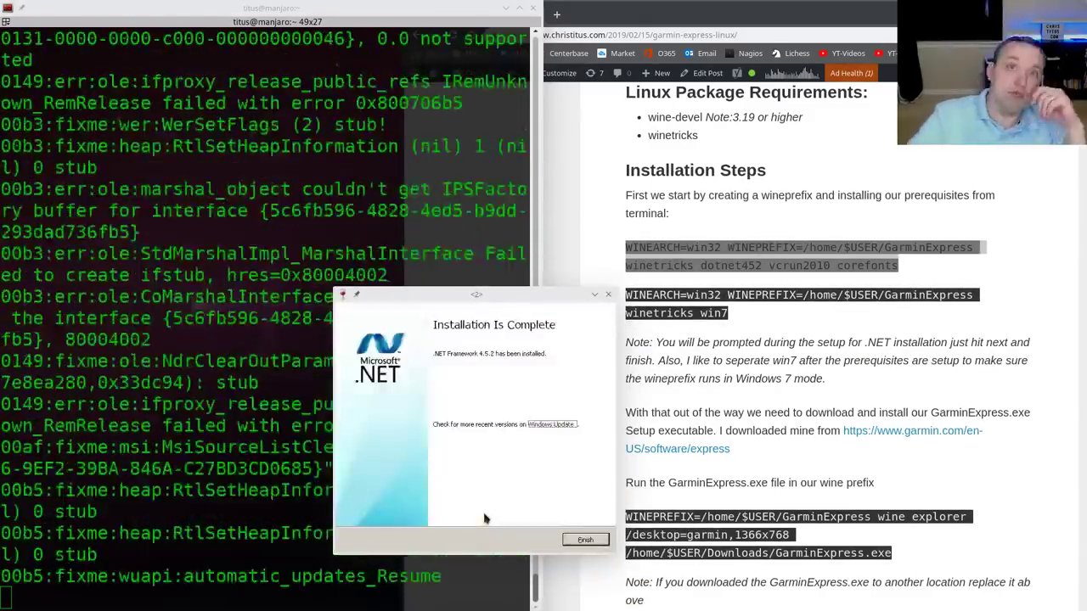
Step: Copy the guide's second winetricks command and run it in the terminal to set the GarminExpress prefix to win7
click(679, 303)
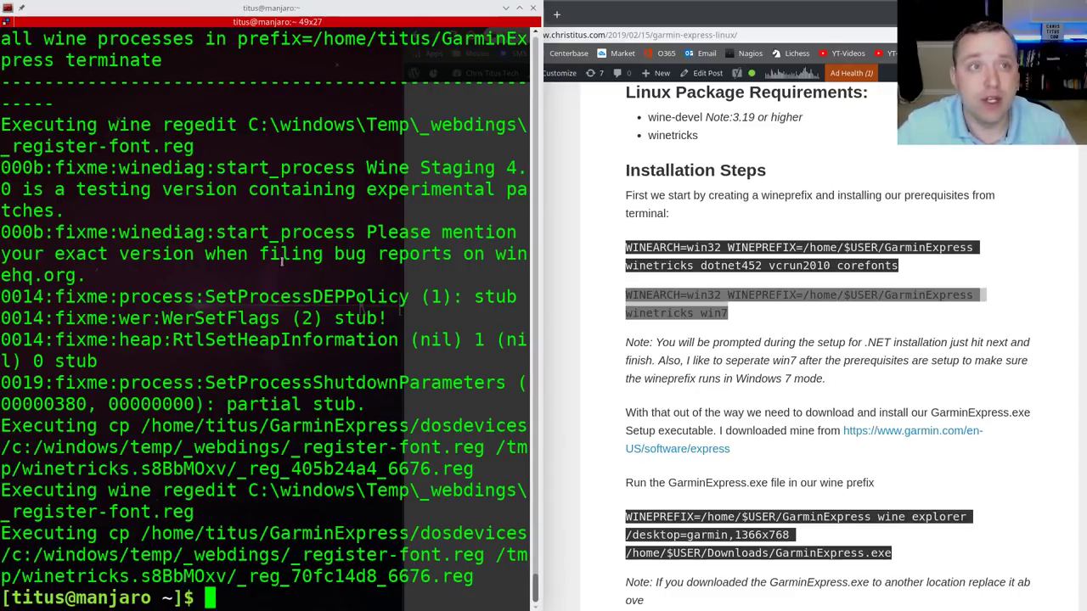
middle_click(393, 522)
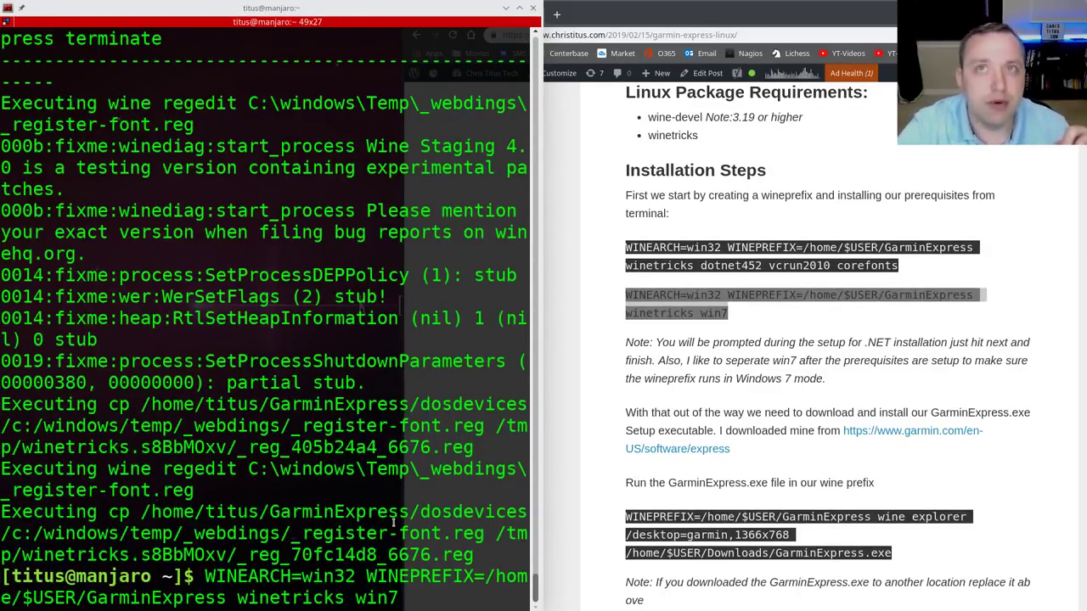
key(Return)
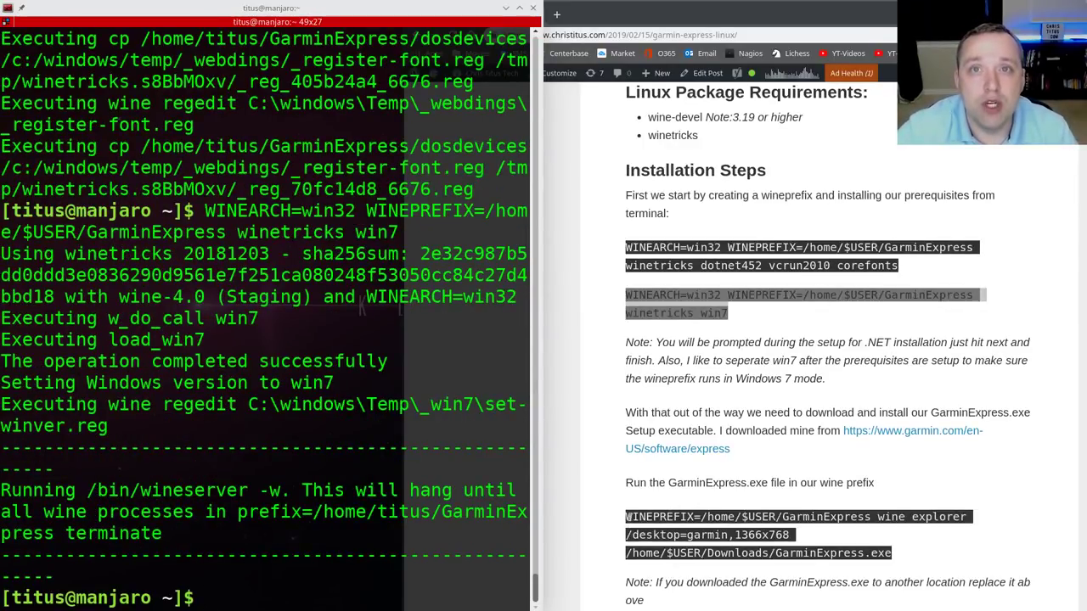
Step: Copy the guide's GarminExpress.exe command and run it in the terminal with the 1366x768 garmin Wine desktop
drag(626, 516, 865, 566)
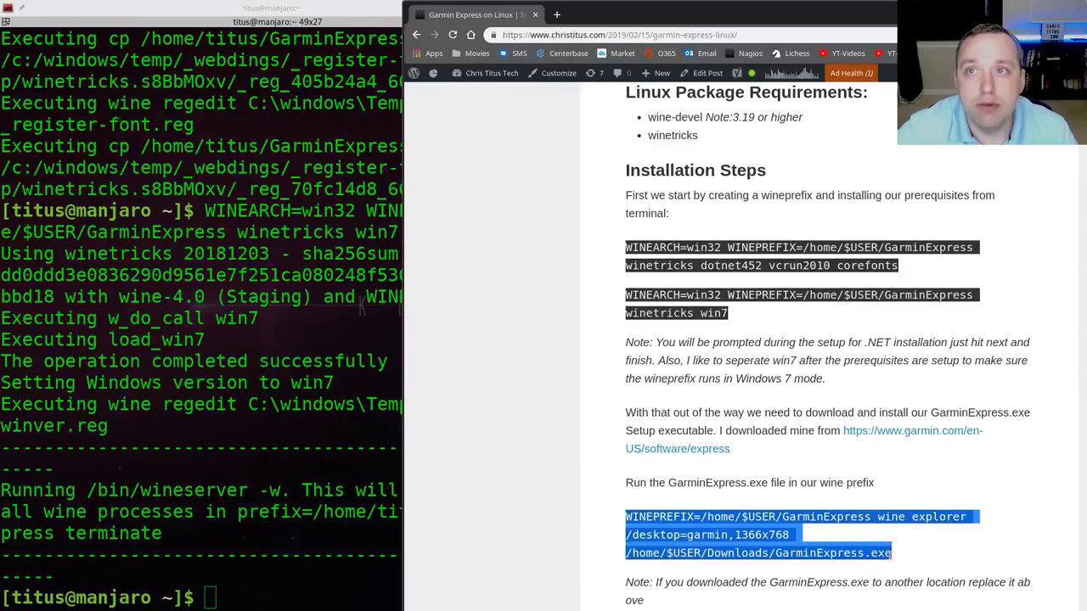
right_click(765, 551)
click(791, 418)
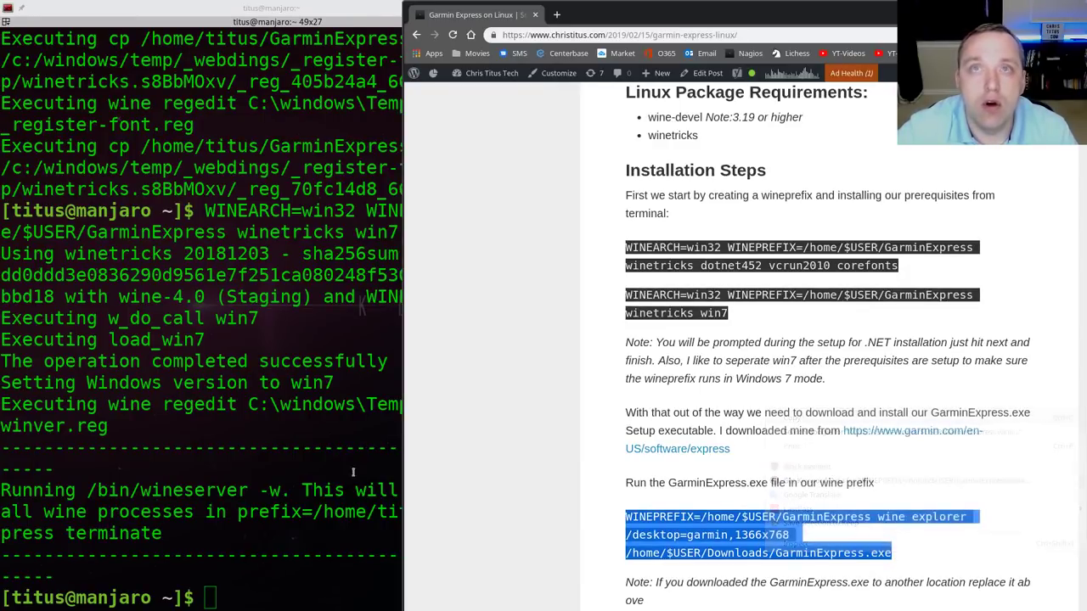
click(399, 468)
key(ctrl+shift+v)
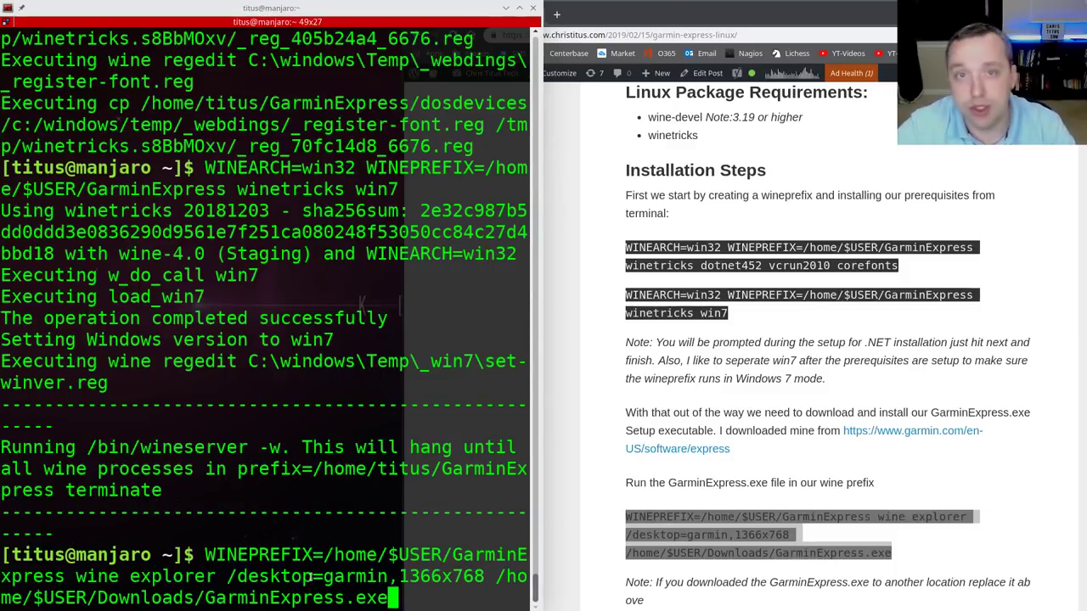
key(Return)
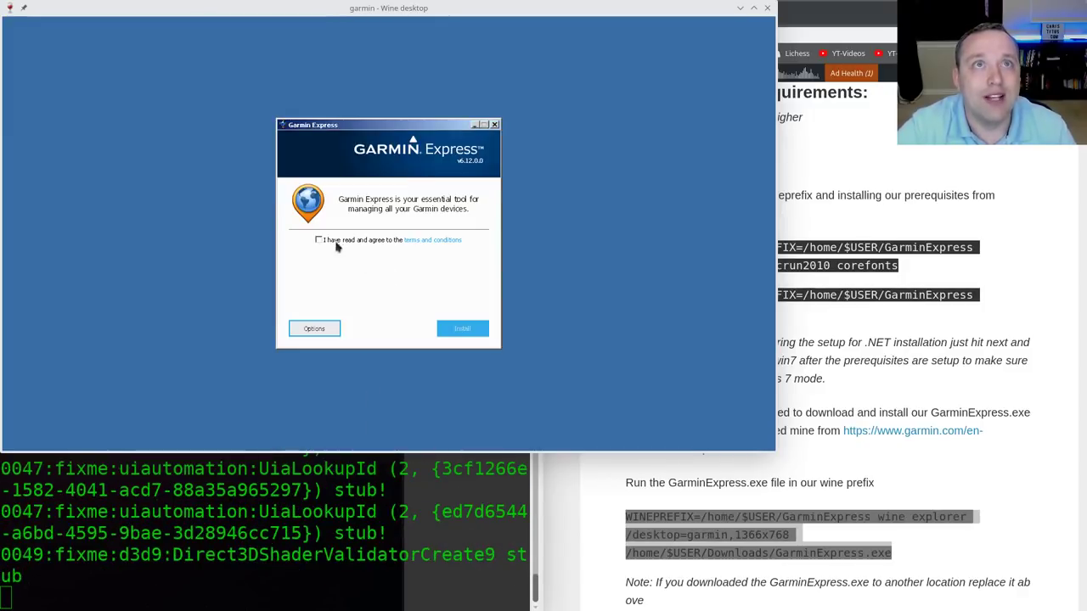
Step: Accept the terms and install Garmin Express, declining to view information about the .NET Framework issue
click(319, 240)
click(472, 329)
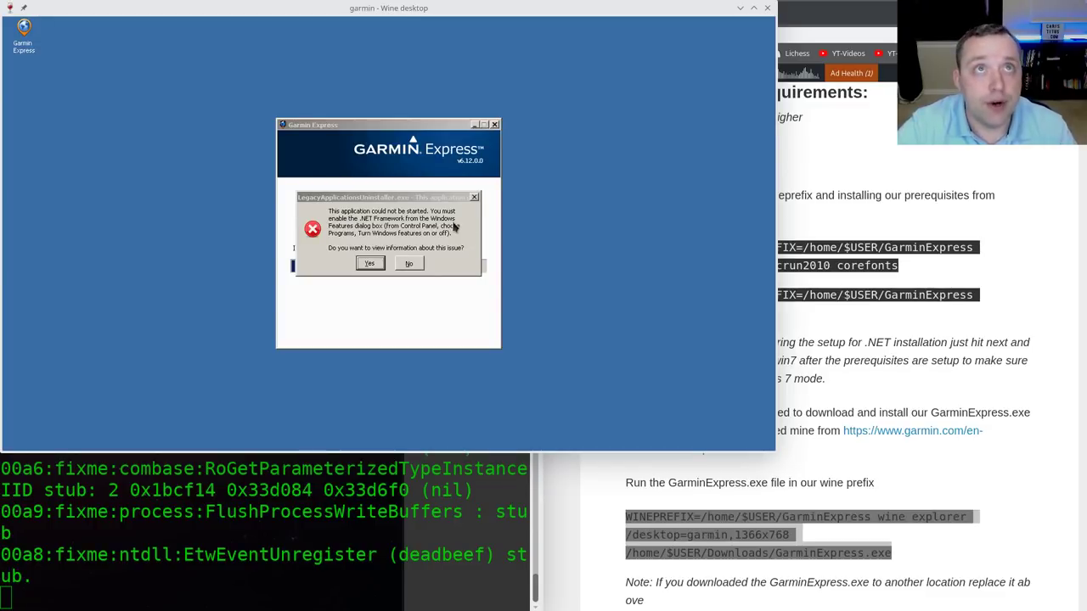
click(408, 263)
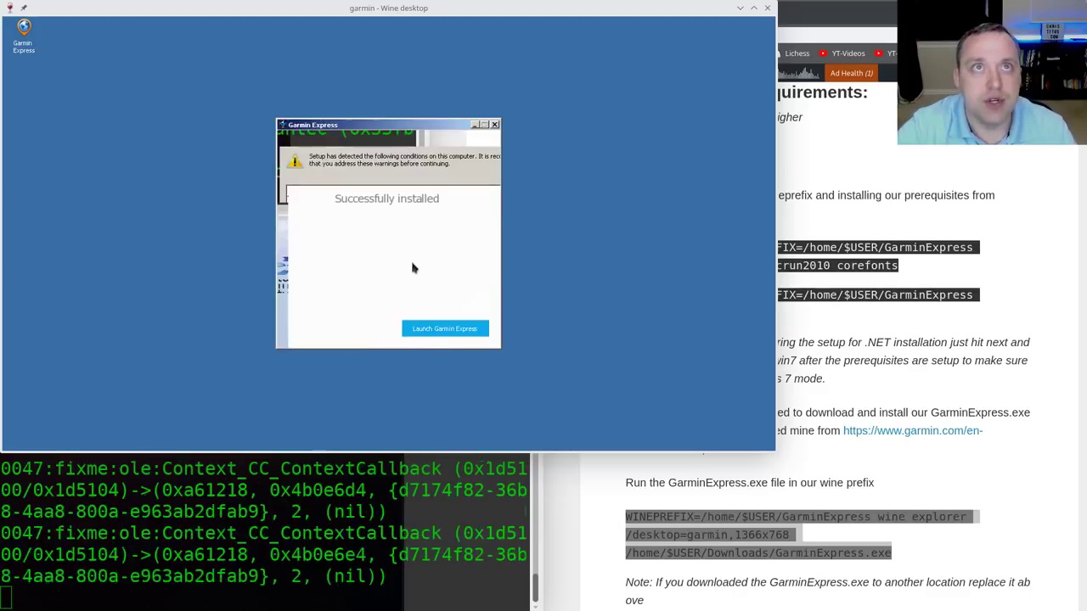
Step: Launch Garmin Express from the installer and start adding a device, then cancel the device search
click(444, 325)
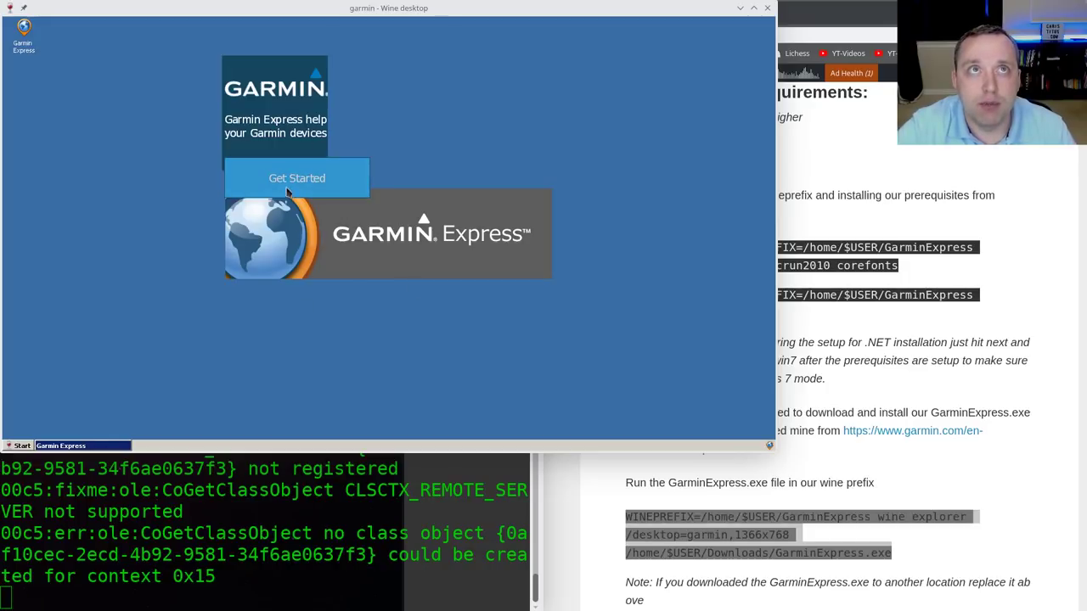
click(288, 189)
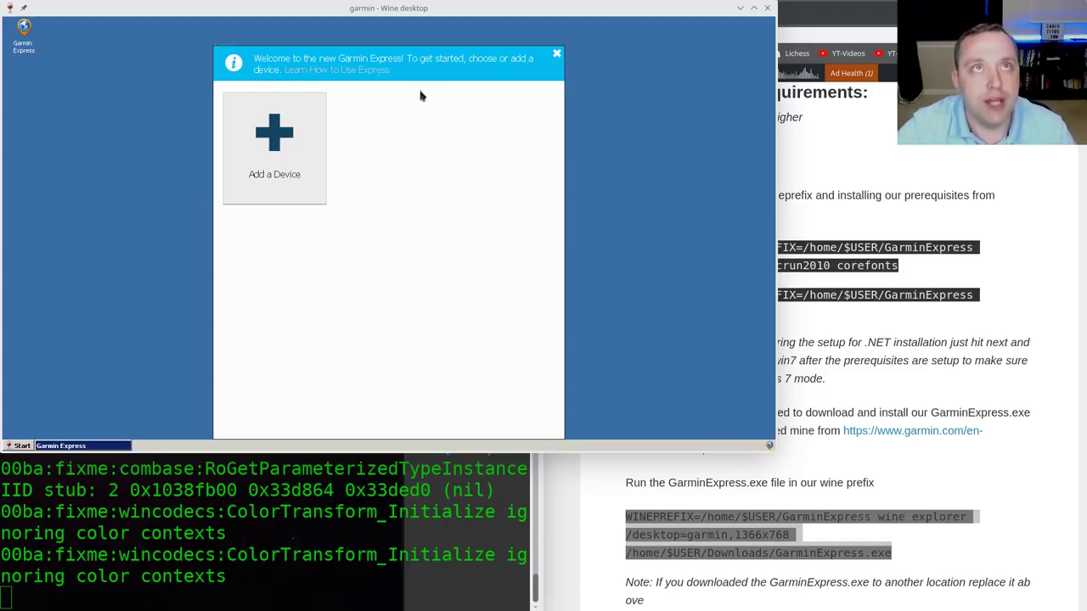
click(262, 153)
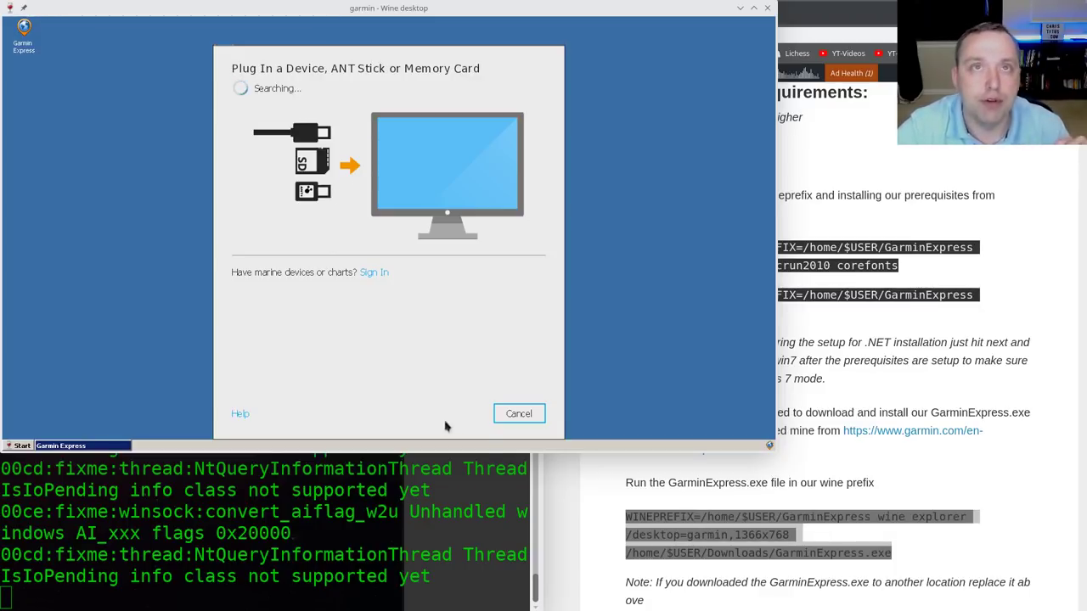
click(514, 413)
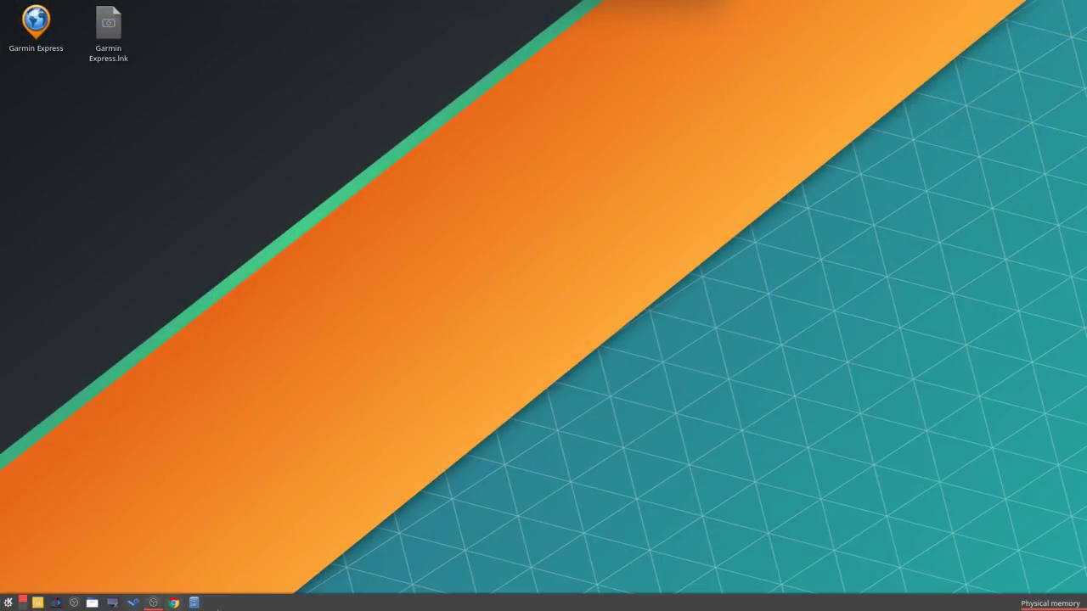
Step: Delete both Garmin Express shortcuts from the desktop
drag(201, 24, 14, 83)
key(Delete)
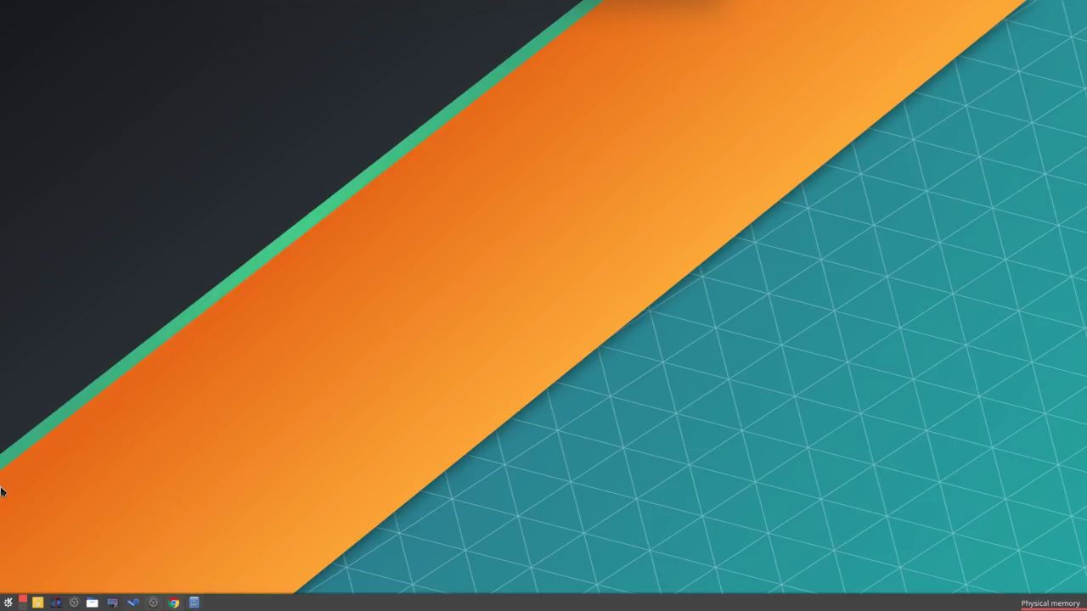
Step: Find the Garmin Express launcher entry among the installed Wine programs
click(17, 603)
mouse_move(86, 511)
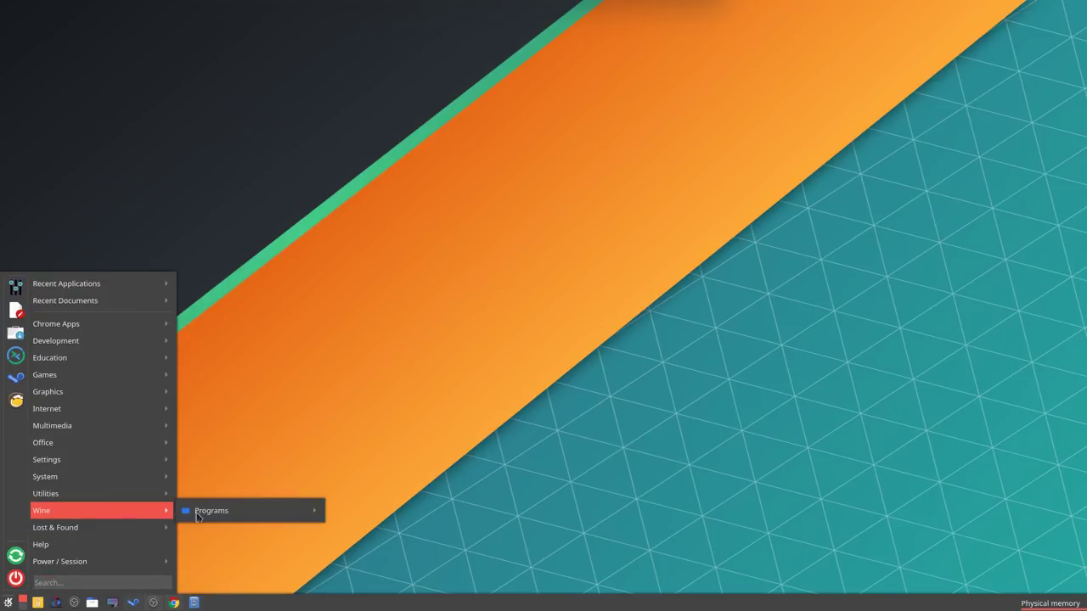
mouse_move(281, 510)
mouse_move(439, 512)
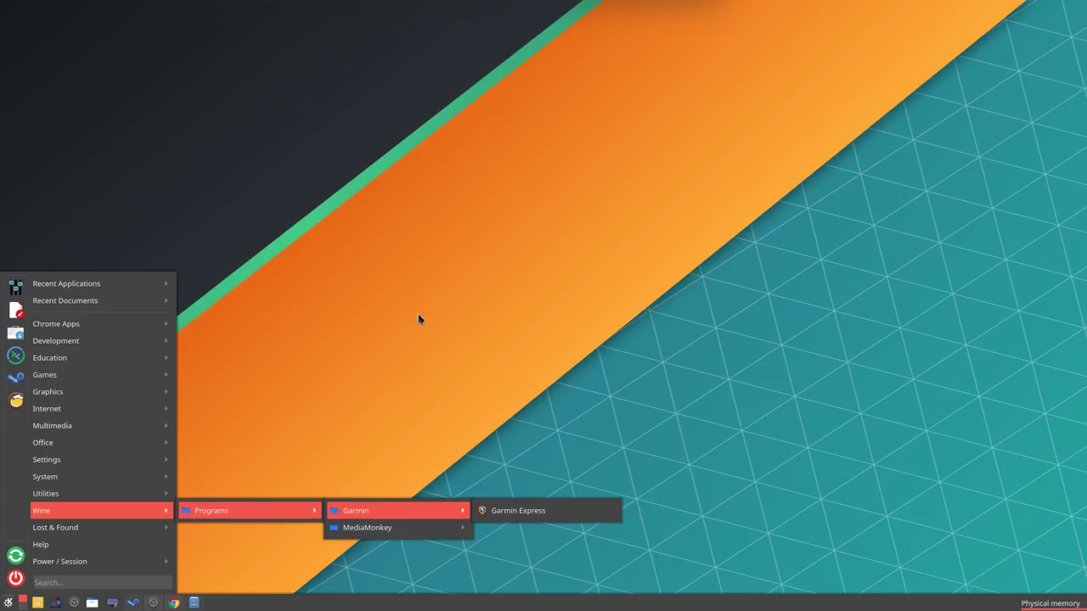
click(341, 331)
Step: Switch to the file manager and open the folder .local/share/applications/wine/Programs/Garmin
click(193, 602)
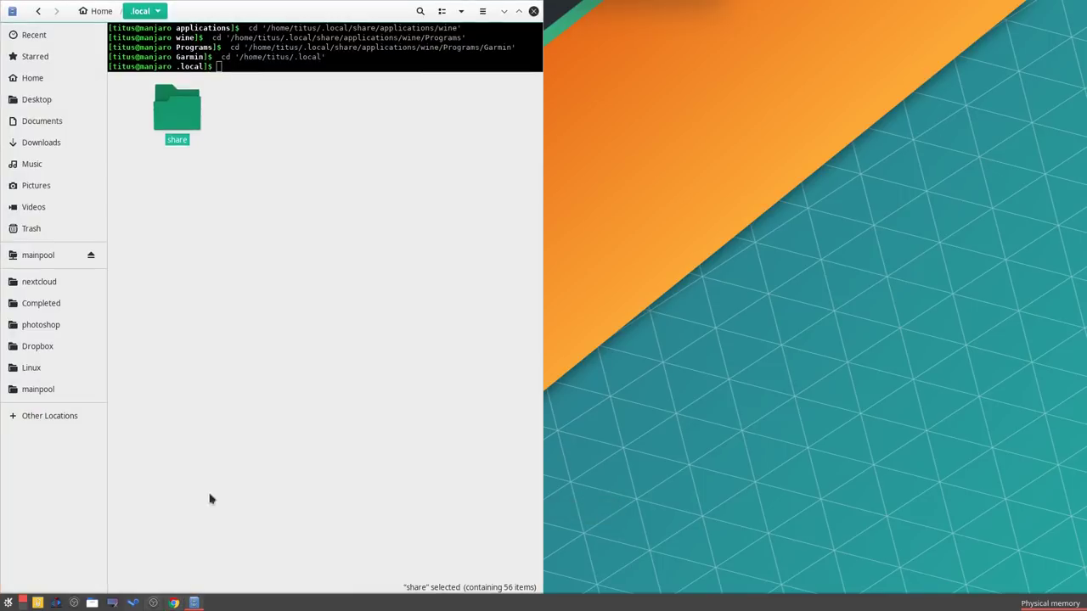
click(287, 321)
double_click(176, 108)
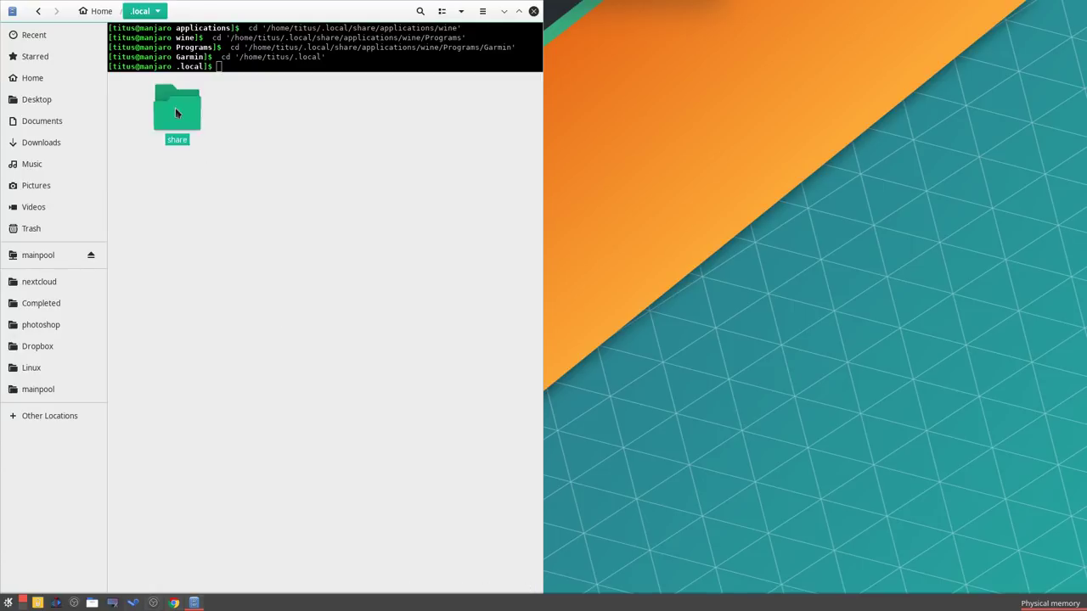
double_click(174, 109)
double_click(176, 117)
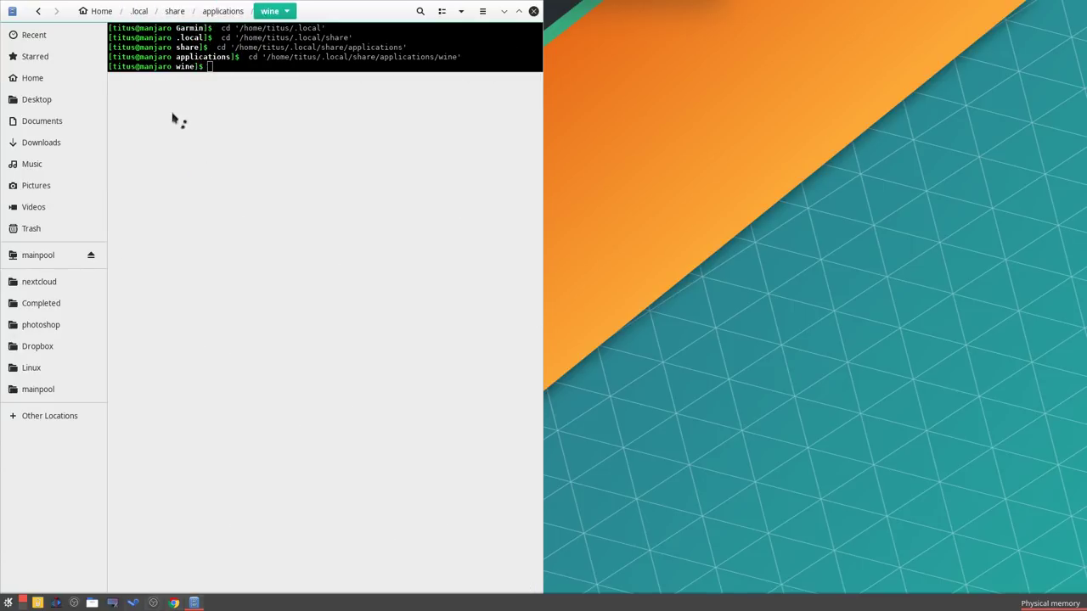
double_click(172, 113)
click(170, 114)
double_click(170, 114)
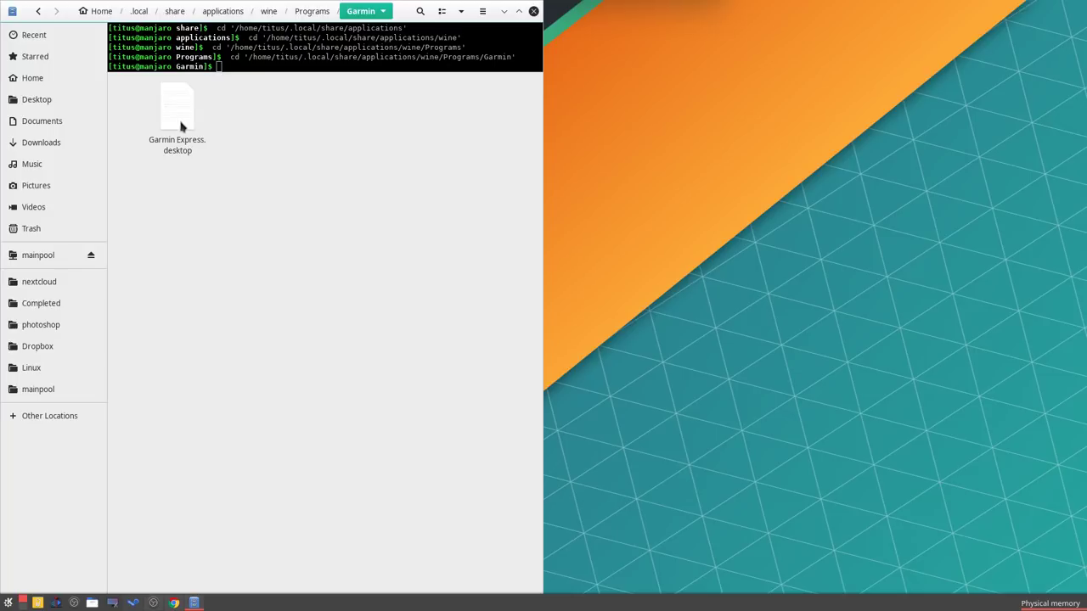
Step: Open Garmin Express.desktop in Kate and maximize the editor window
right_click(180, 114)
click(244, 125)
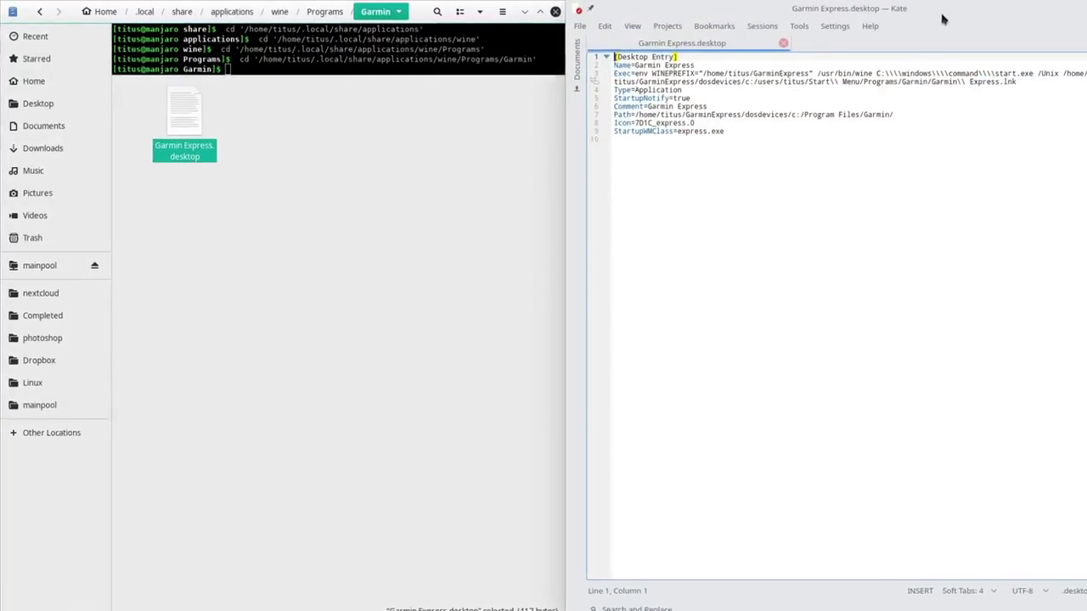
double_click(942, 19)
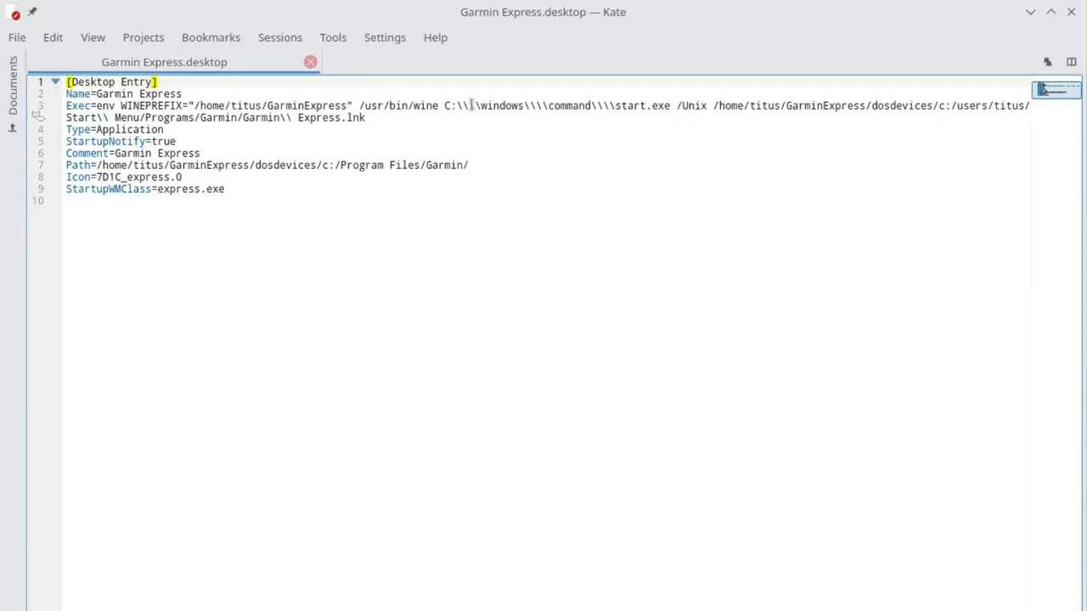
Step: Replace everything after /usr/bin/wine in the Exec line with explorer and the quoted home-folder path to GarminExpress/drive_c/Program Files/Garmin/Express/express.exe
drag(443, 105, 706, 105)
text(explorer)
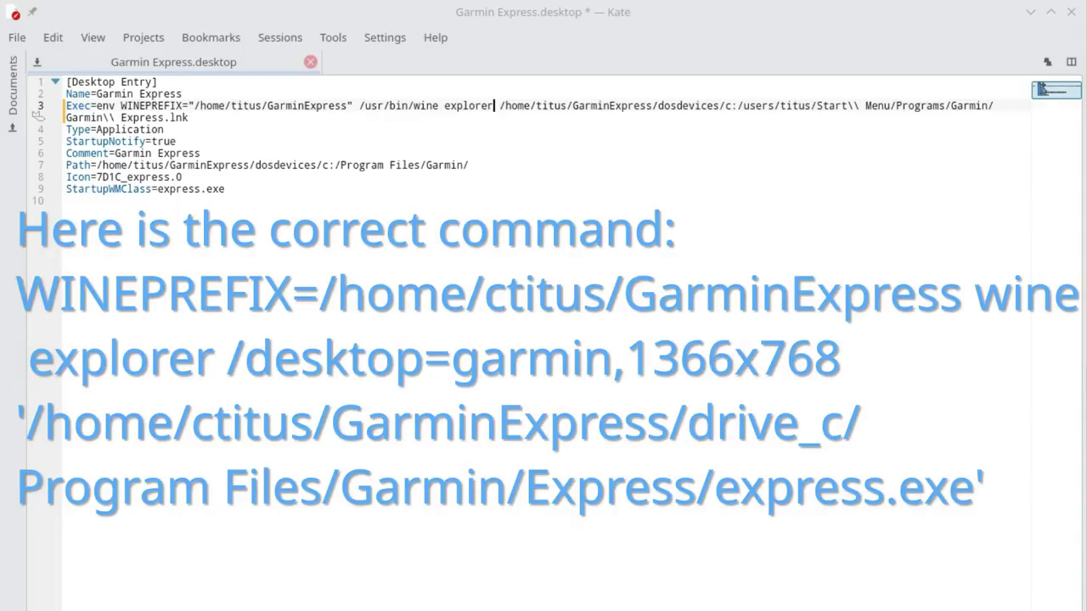
click(499, 105)
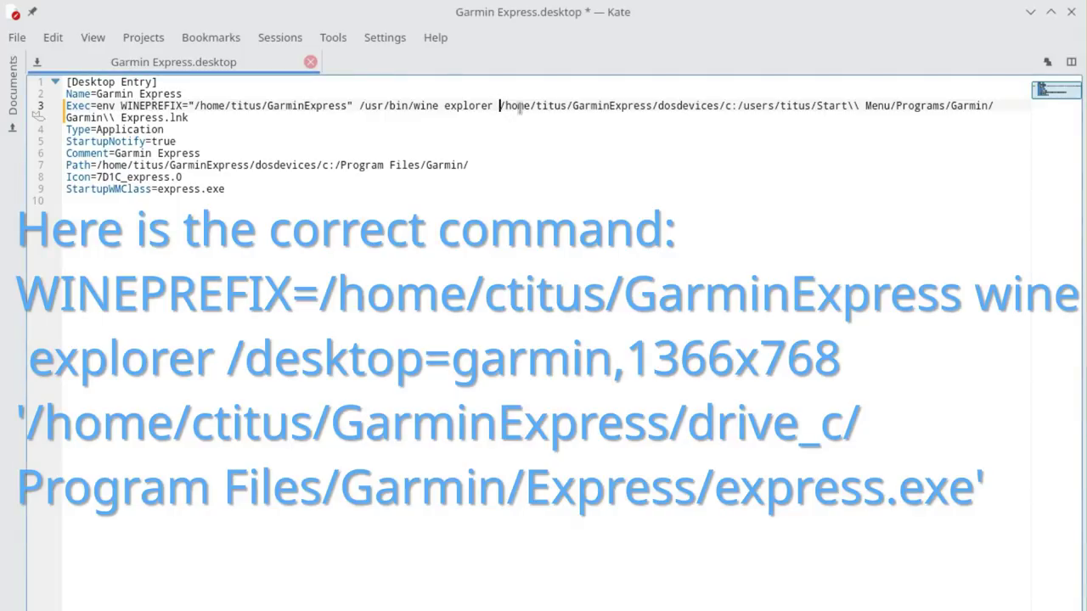
shift+click(990, 105)
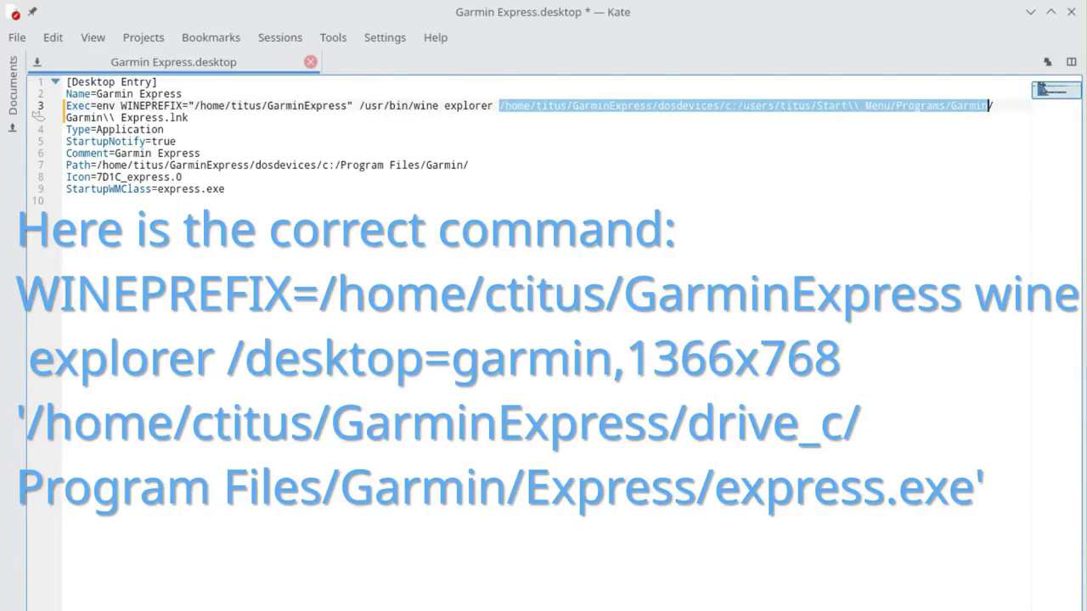
text('/home/ctitus/GarminExpress/drive_c/Program Files/Garmin/Express/express.exe')
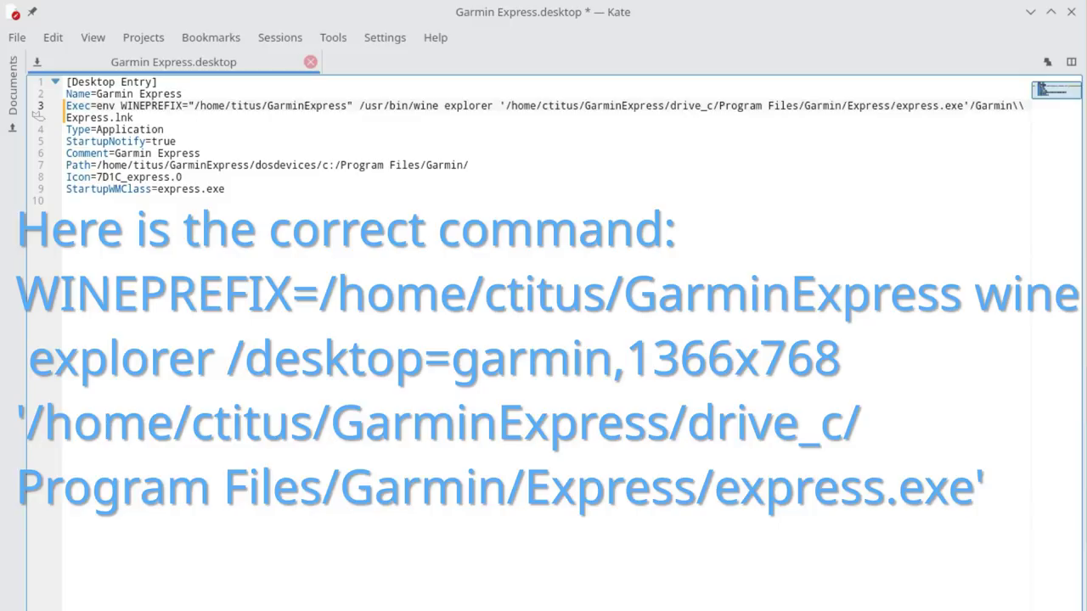
key(shift+End)
key(Delete)
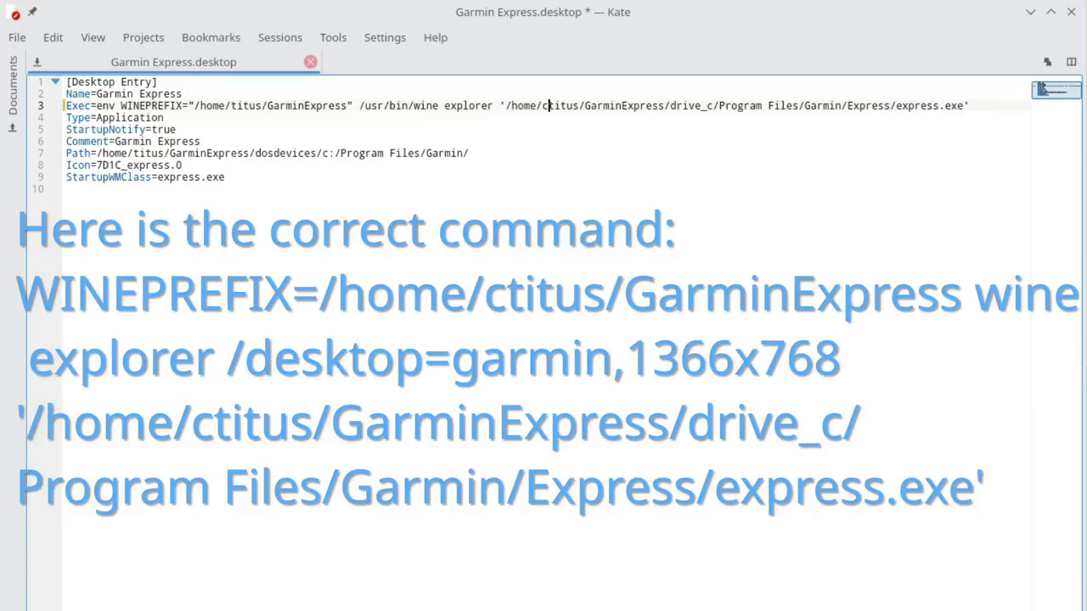
key(BackSpace)
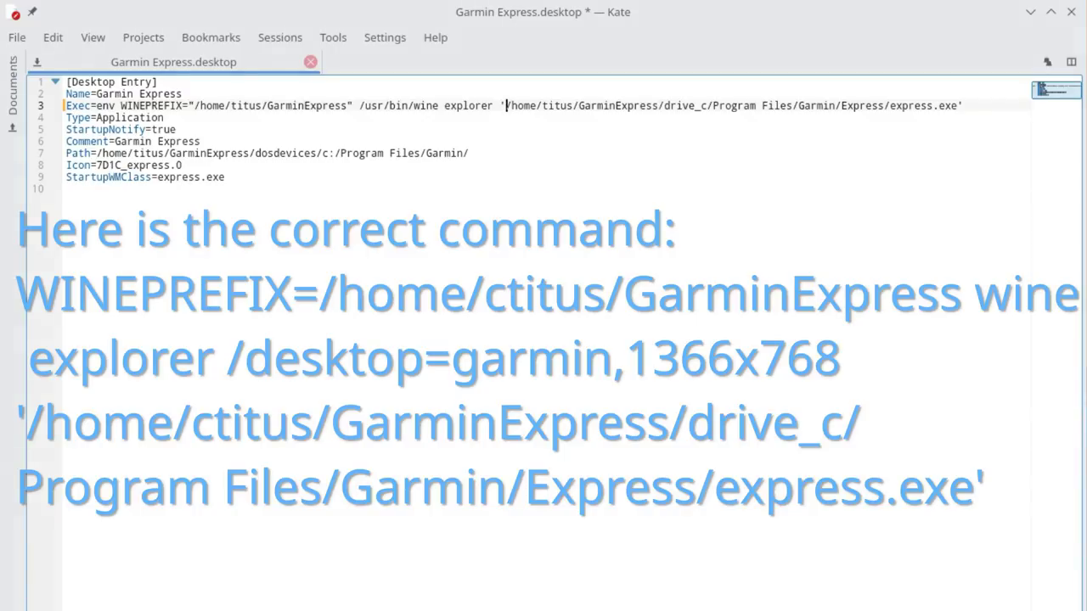
Step: Save Garmin Express.desktop, then close the text editor and the file manager
key(ctrl+s)
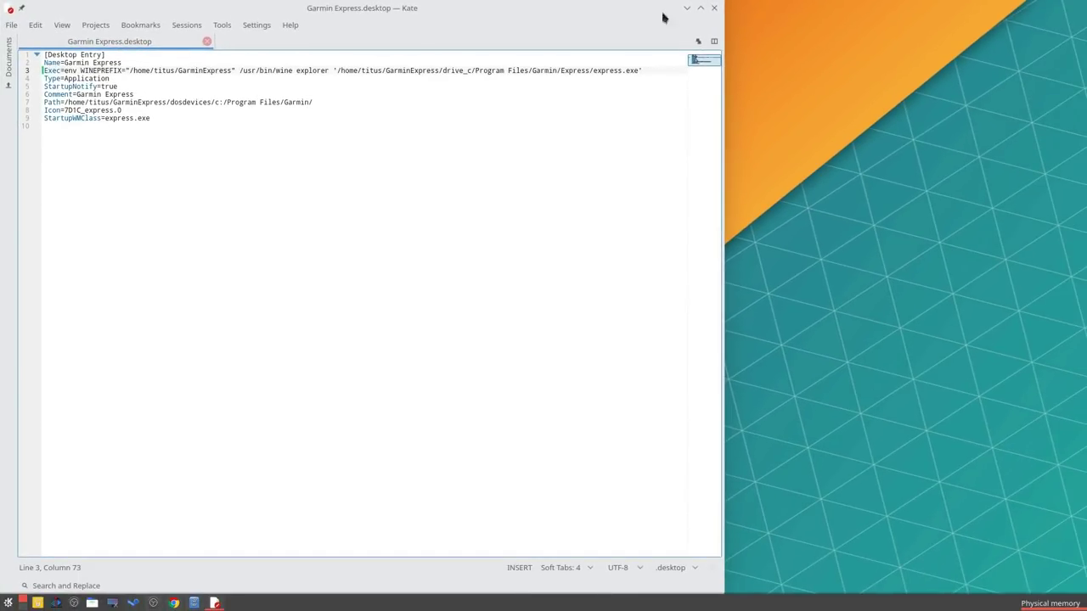
click(716, 10)
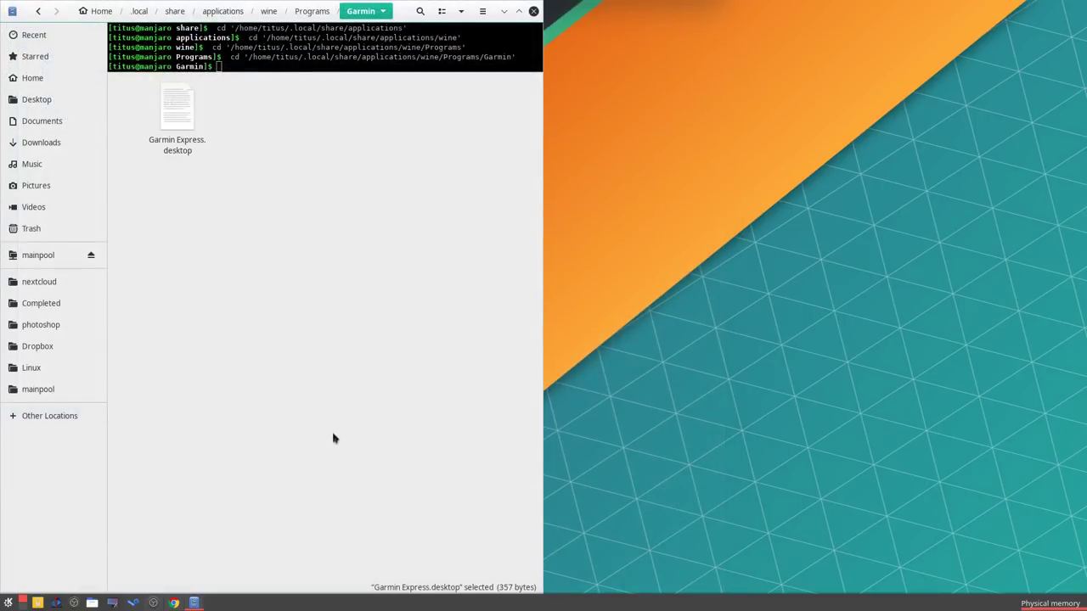
click(533, 11)
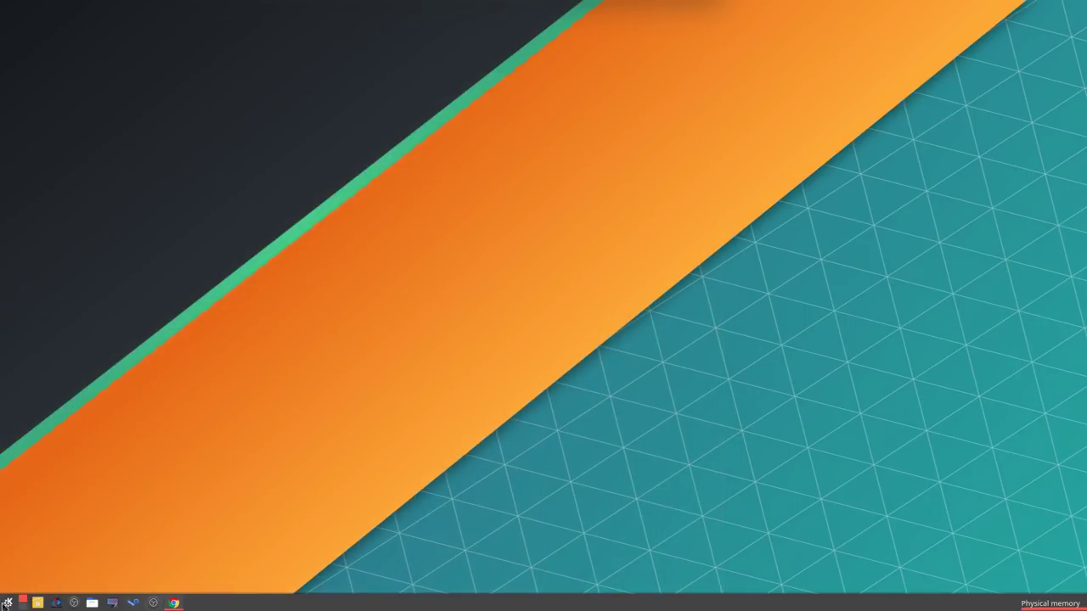
Step: Open the properties of the Garmin Express entry in the Wine programs and check the command in its application settings
click(7, 603)
mouse_move(104, 510)
mouse_move(218, 514)
mouse_move(382, 512)
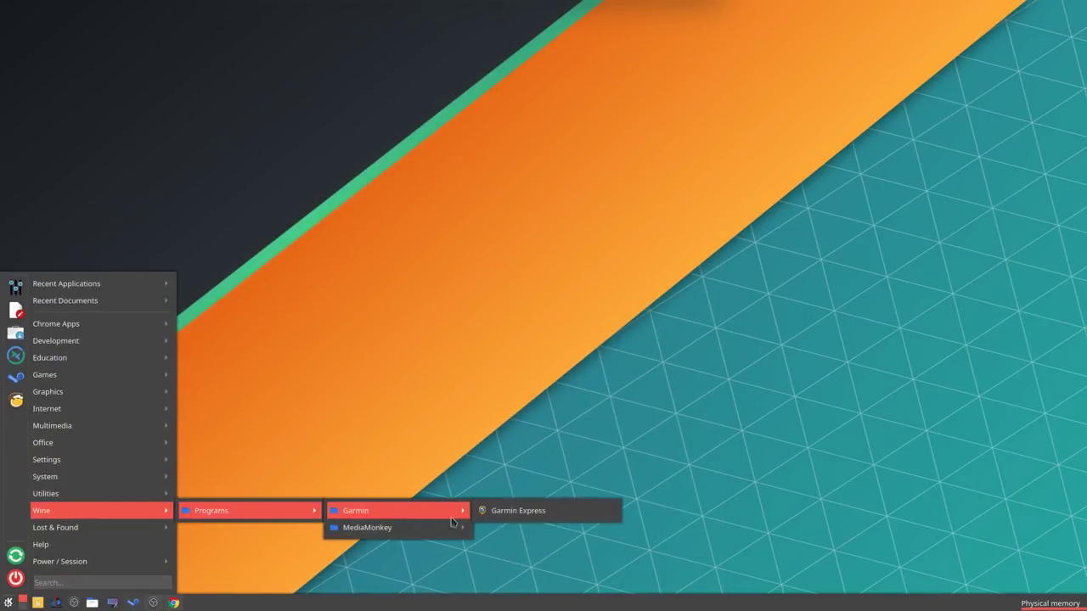
right_click(546, 519)
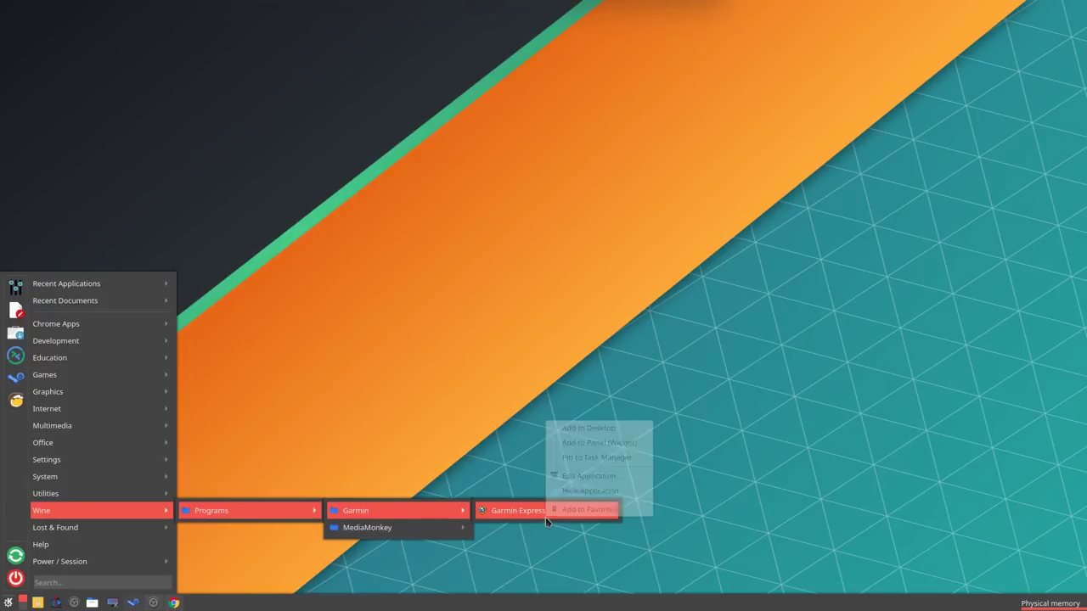
click(592, 477)
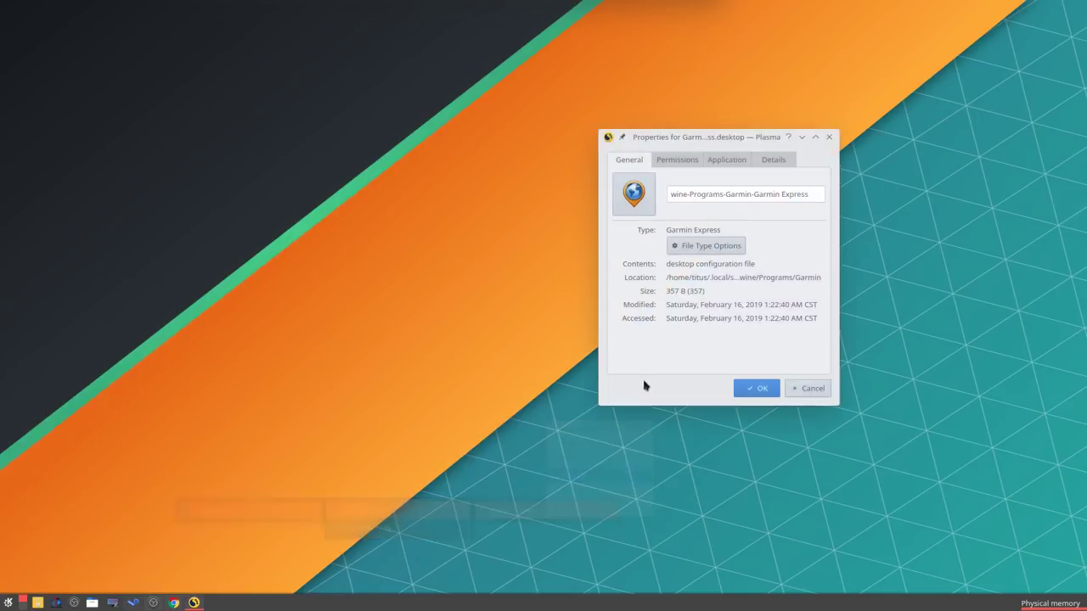
click(732, 160)
click(770, 247)
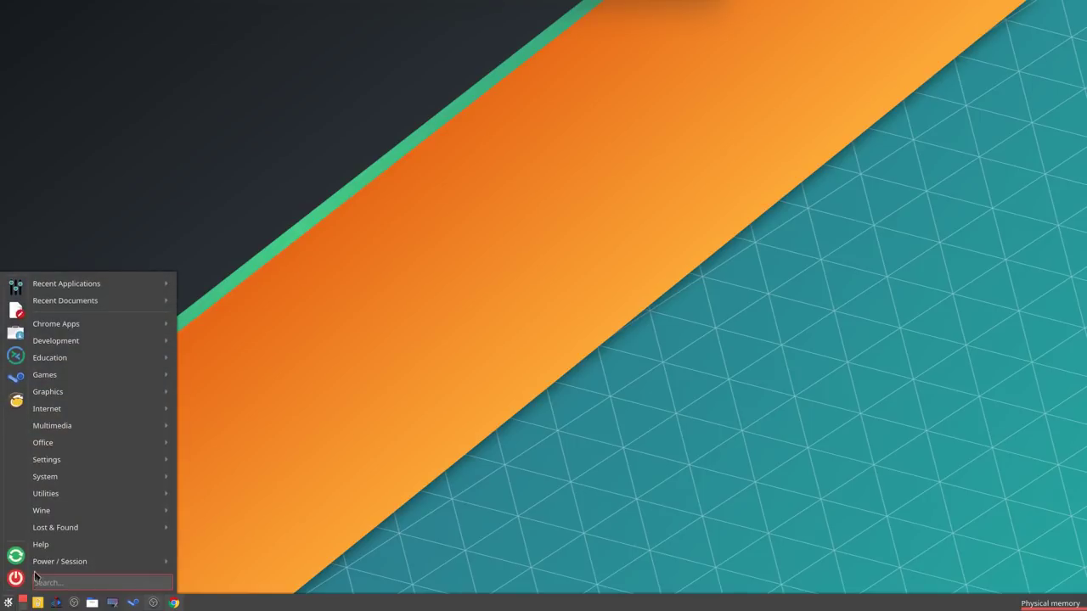
Step: Launch Garmin Express from the Wine programs, cancel its device search and close its window
mouse_move(119, 511)
mouse_move(248, 516)
mouse_move(361, 518)
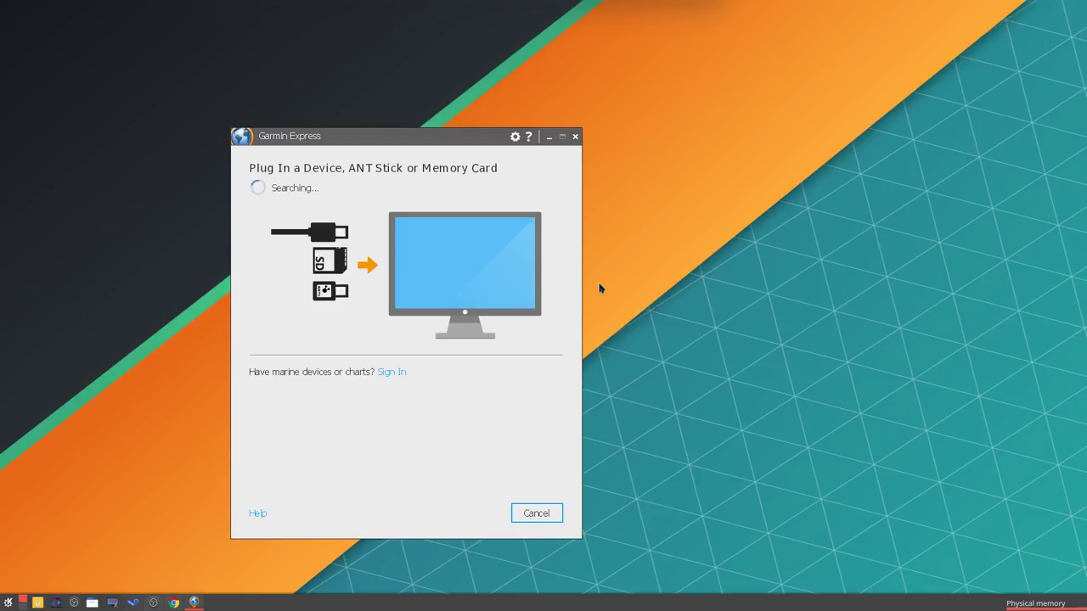
click(541, 514)
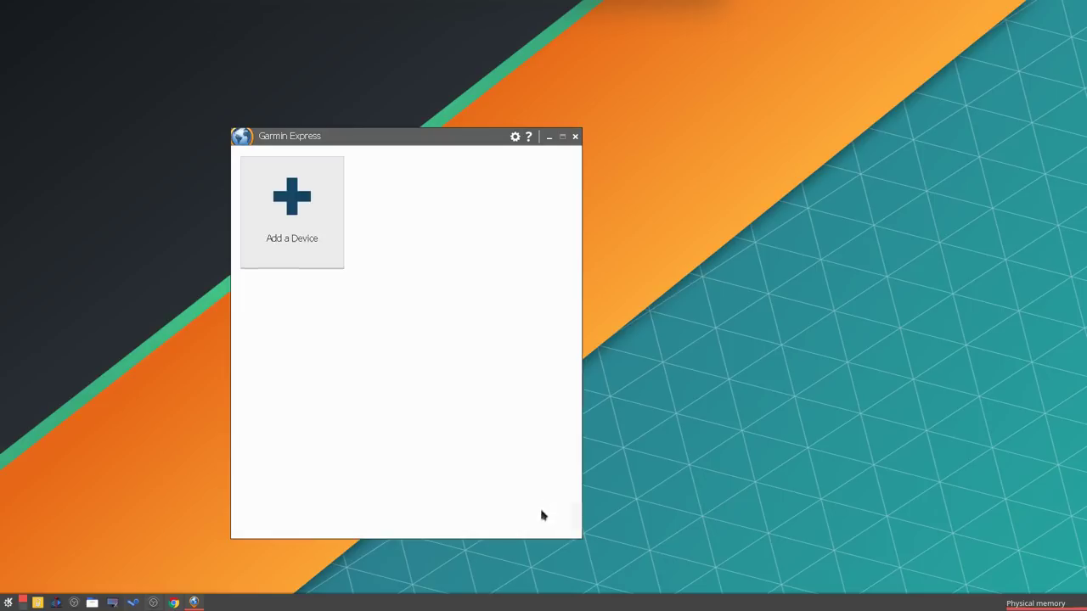
click(574, 138)
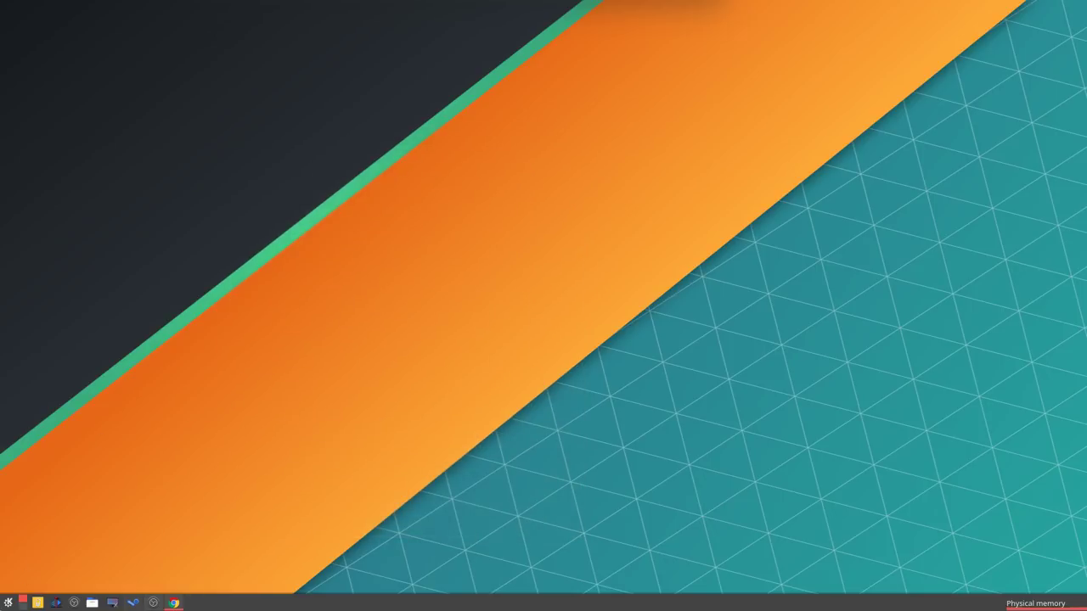
Step: Reopen the properties of the Garmin Express launcher entry and show its application settings
click(8, 603)
mouse_move(100, 530)
mouse_move(109, 512)
mouse_move(204, 516)
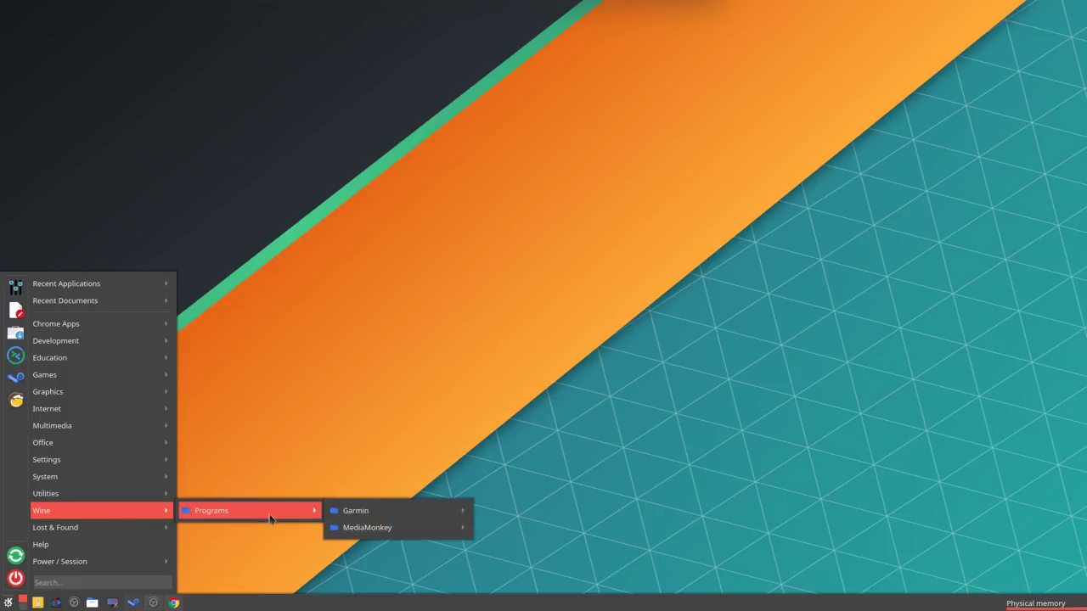
mouse_move(344, 516)
right_click(553, 510)
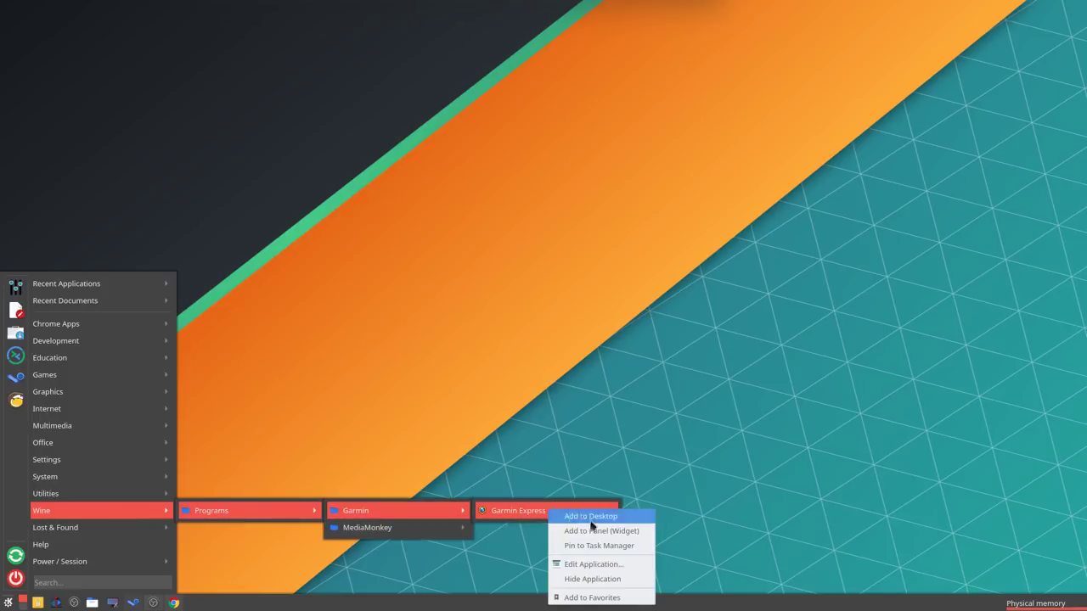
click(562, 565)
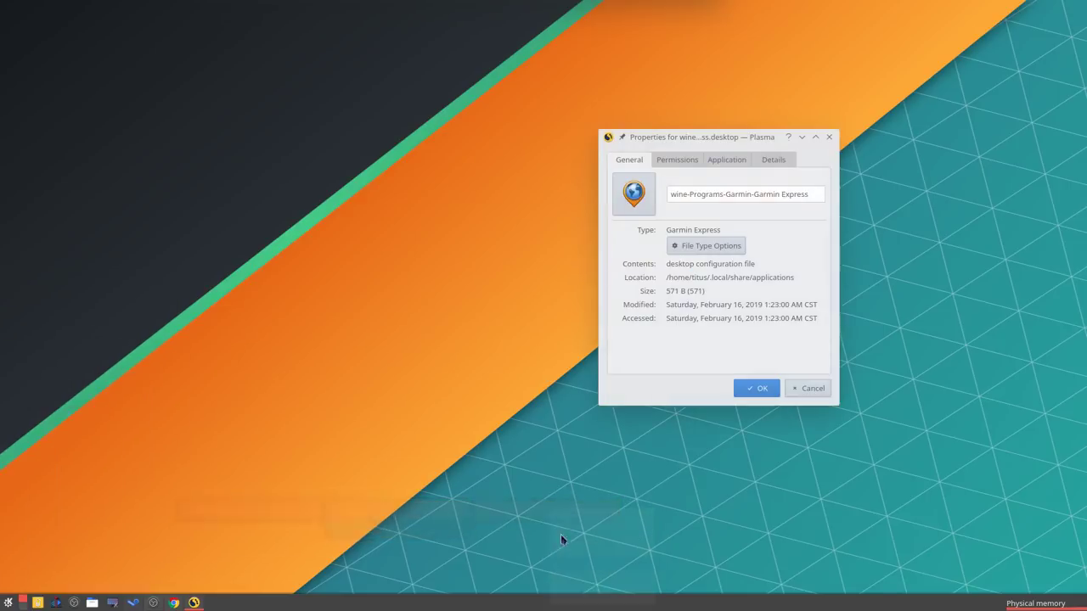
click(727, 161)
Step: Insert /desktop=garmin,1366x768 into the launcher's command, before the quoted path to express.exe, and apply the change
drag(732, 247, 654, 239)
click(754, 247)
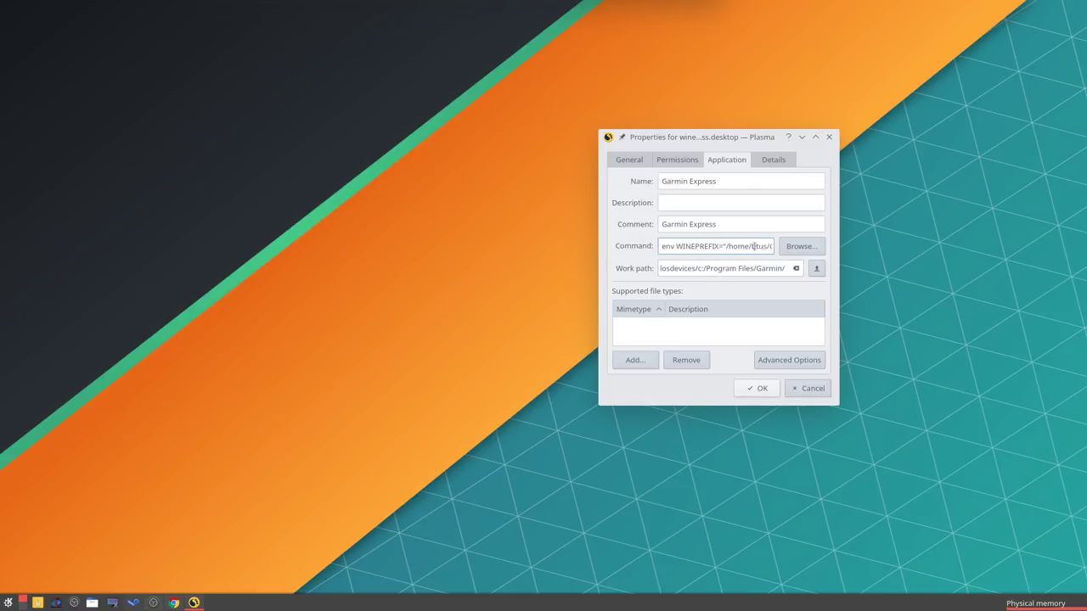
drag(733, 248, 783, 250)
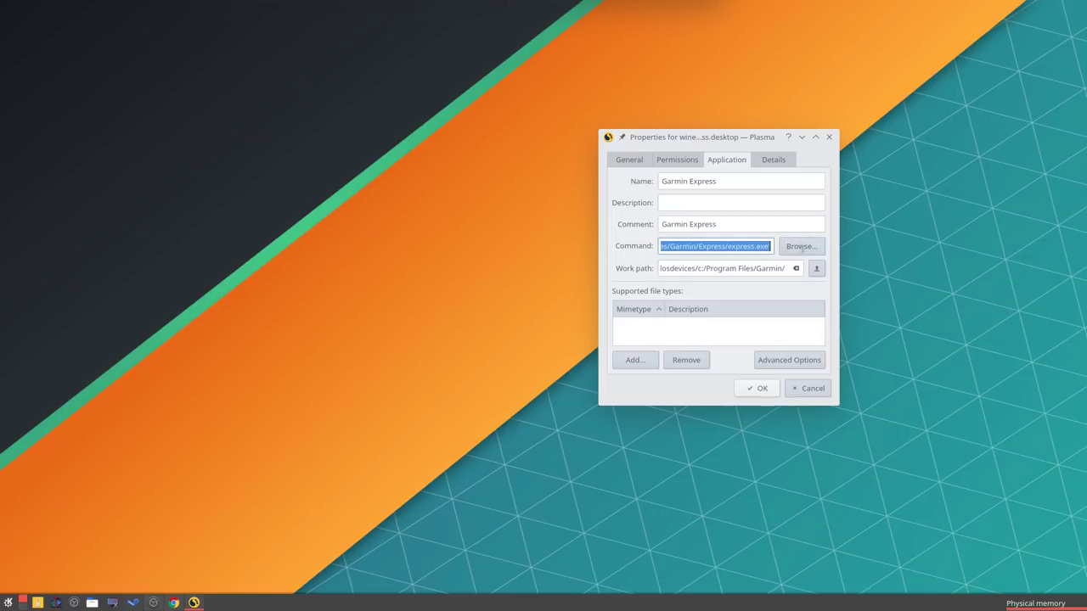
click(744, 246)
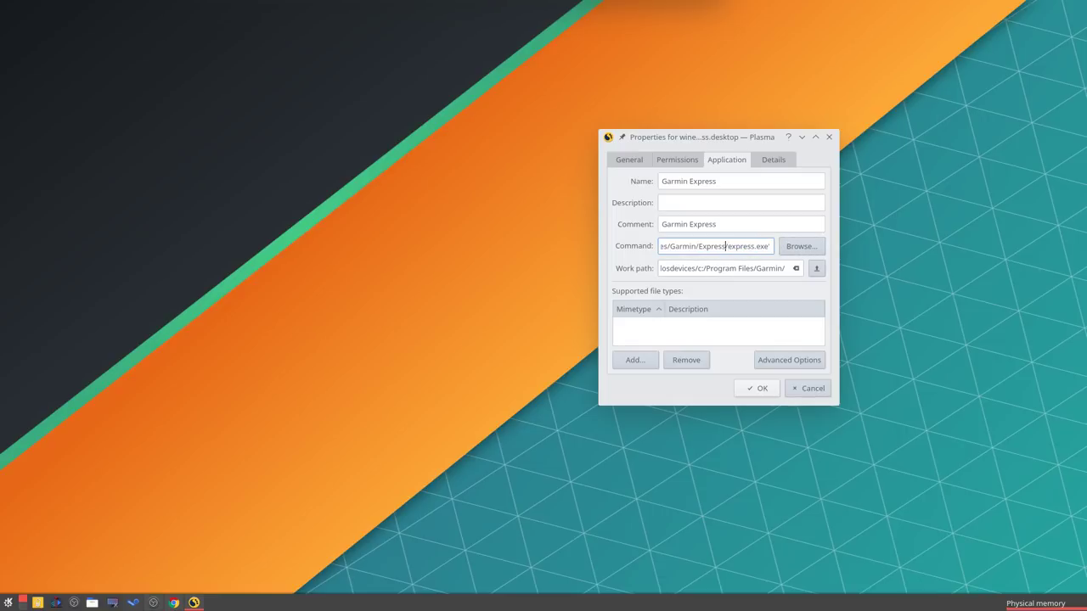
key(Left)
key(Left)
key(Left)
key(Left)
key(Left)
key(Left)
key(Left)
key(Left)
key(Left)
key(Left)
key(Left)
key(Left)
key(Left)
key(Left)
key(Left)
key(Left)
key(Left)
key(Left)
key(Left)
key(Left)
key(Left)
key(Left)
key(Left)
key(Left)
key(Left)
key(Left)
key(Left)
key(Left)
key(Left)
key(Left)
key(Left)
key(Left)
key(Left)
key(Left)
key(Left)
key(Left)
key(Left)
key(Left)
key(Left)
key(Left)
text(/desktop=garmin,1366x768)
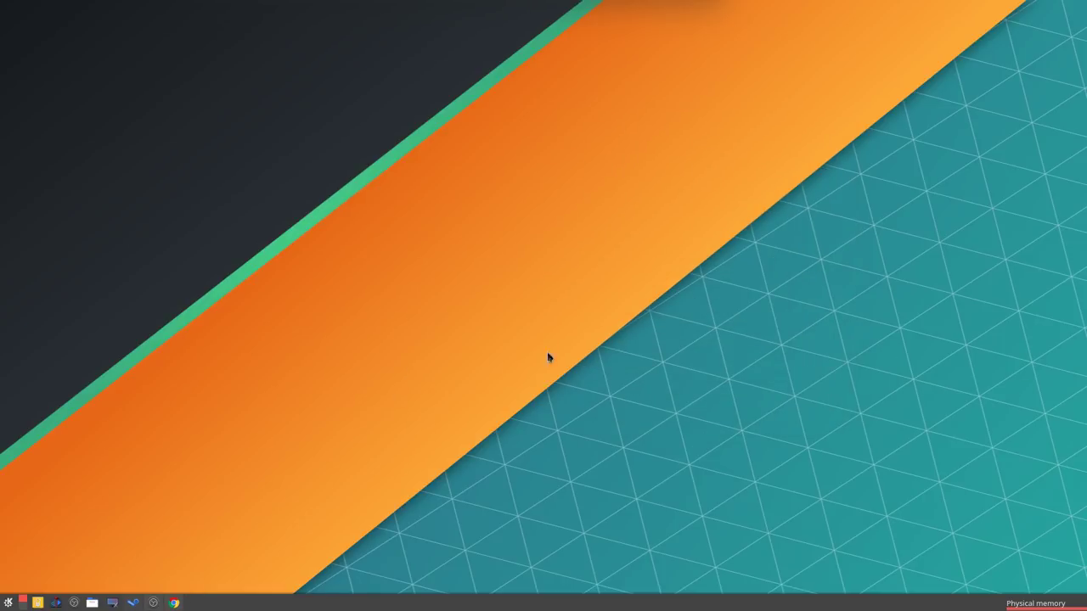
Step: Open System Activity, filter the processes by wine and end both winedevice.exe processes
key(ctrl+Escape)
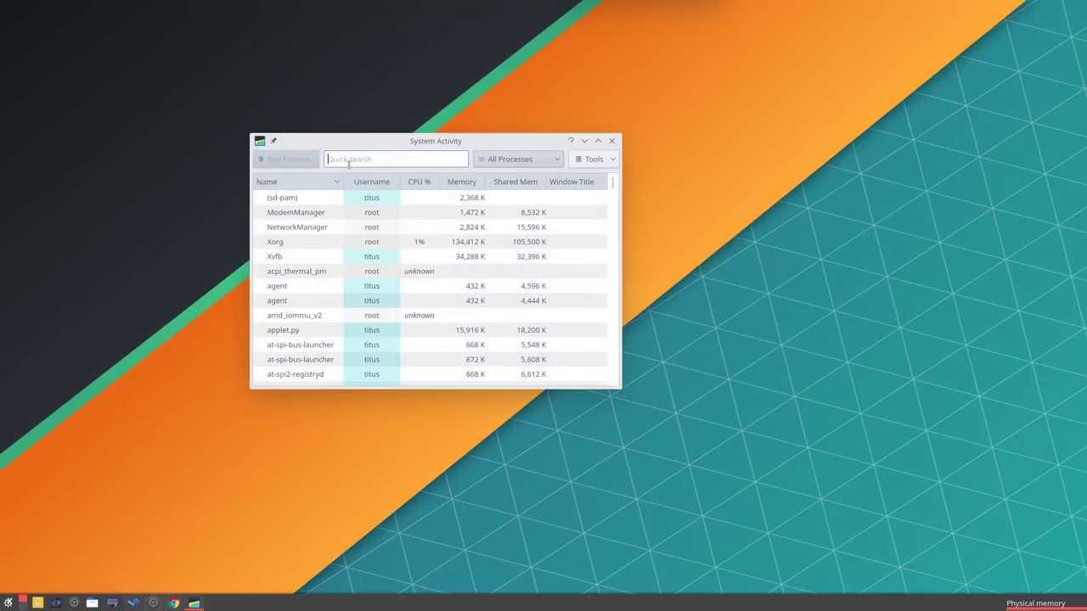
text(wine)
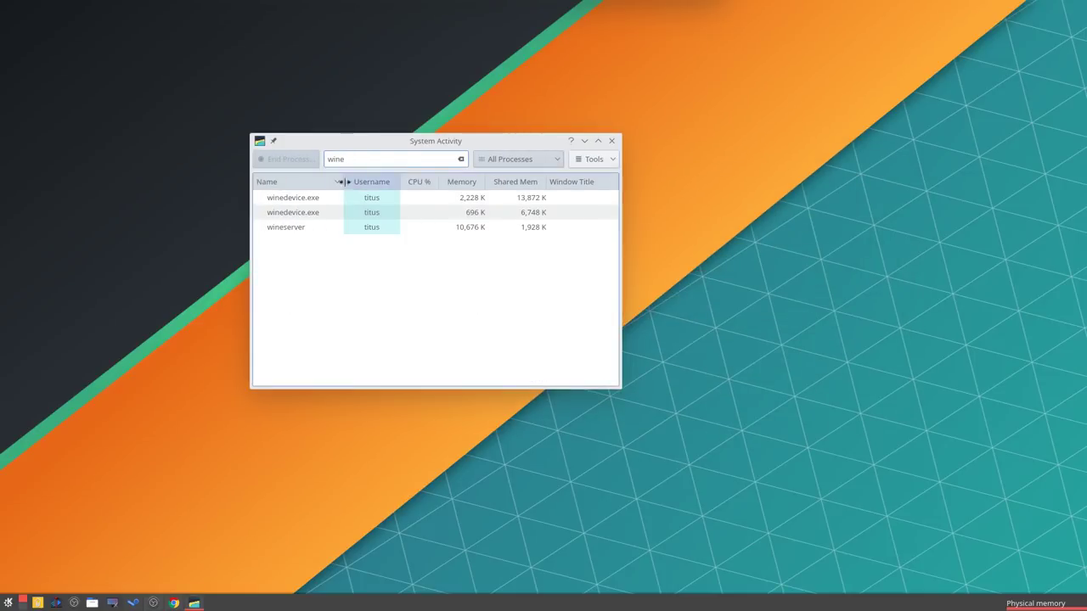
click(315, 200)
click(314, 214)
key(Delete)
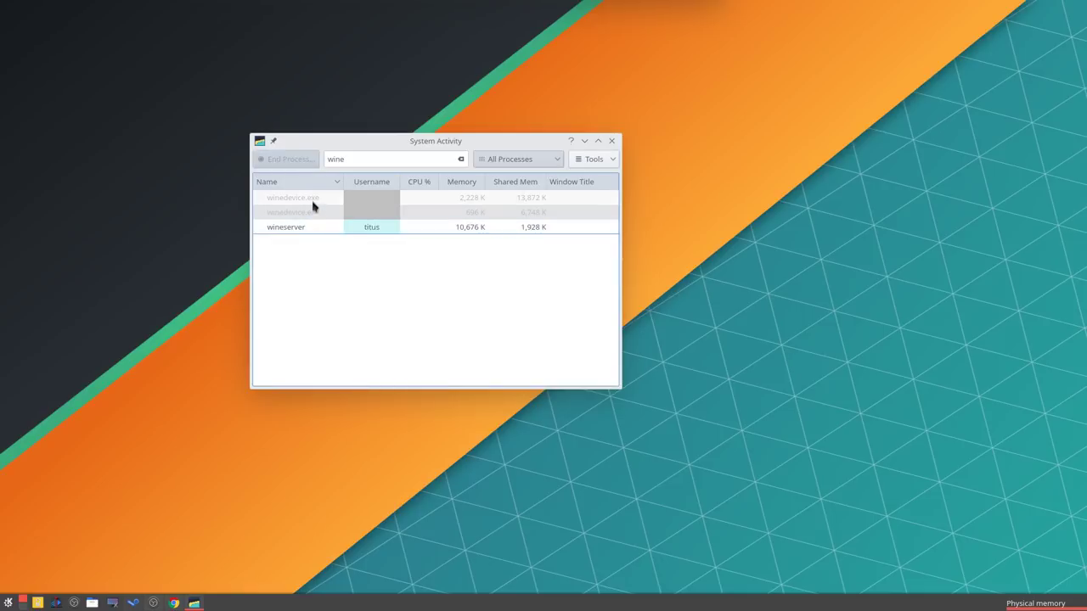
Step: Filter the processes by .exe, end all listed ones from explorer.exe through services.exe, and close System Activity
key(ctrl+f)
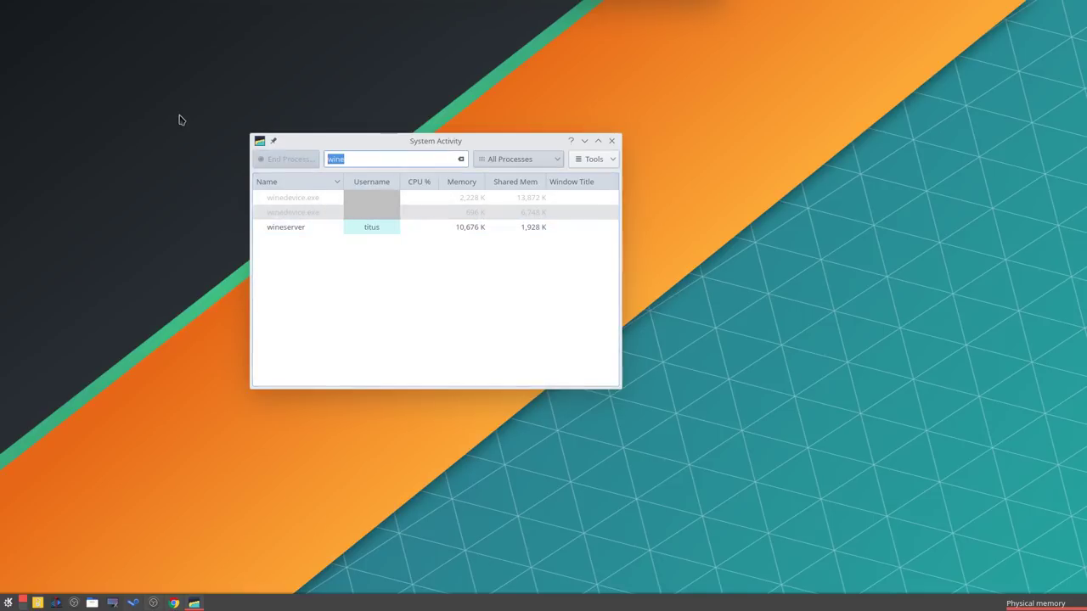
text(.exe)
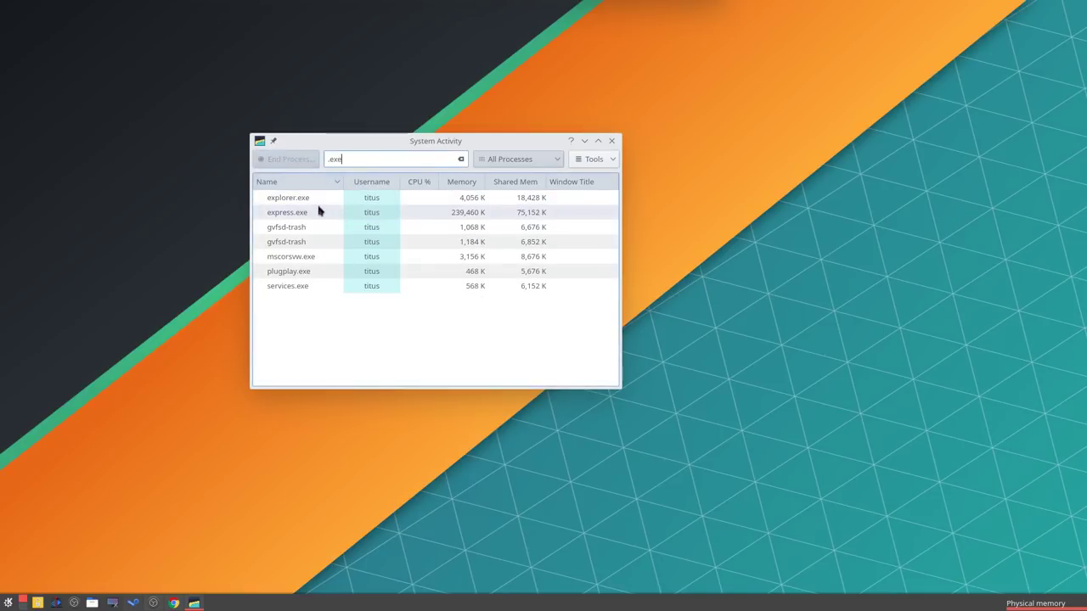
key(Down)
shift+click(286, 288)
key(Delete)
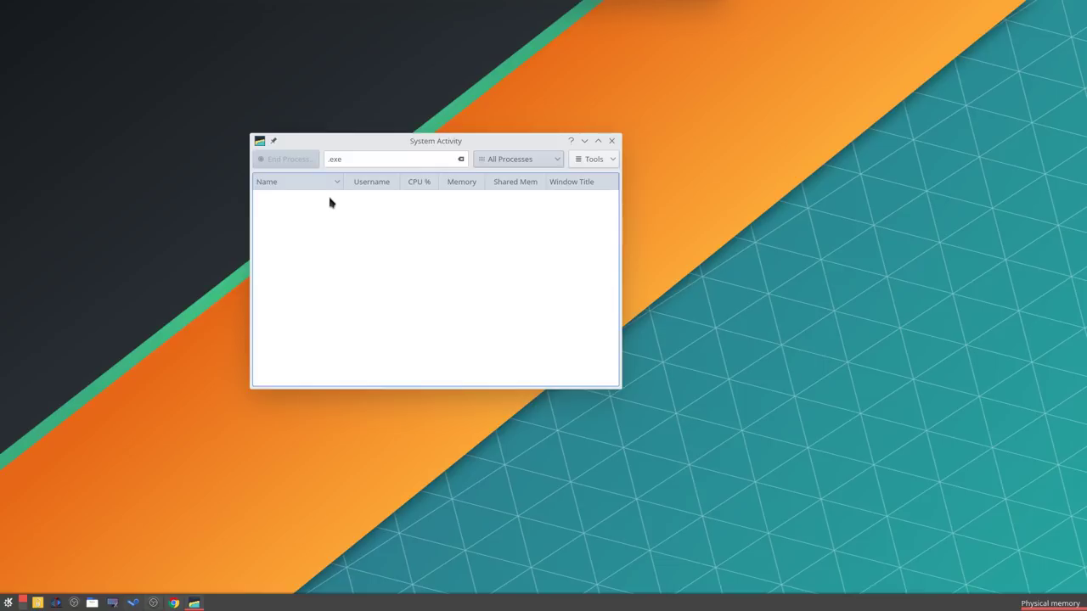
click(390, 153)
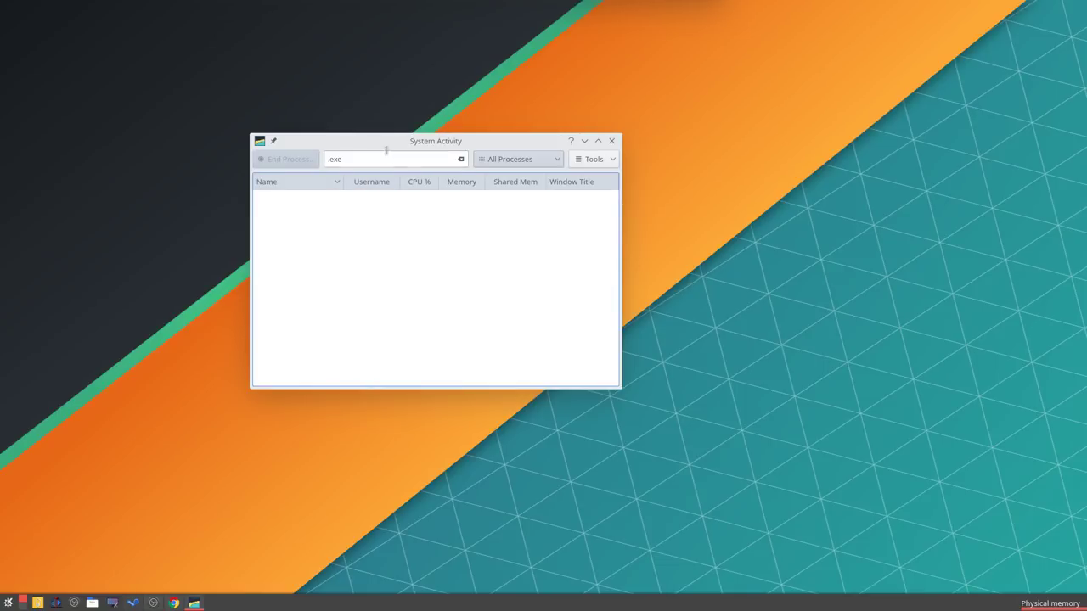
click(612, 142)
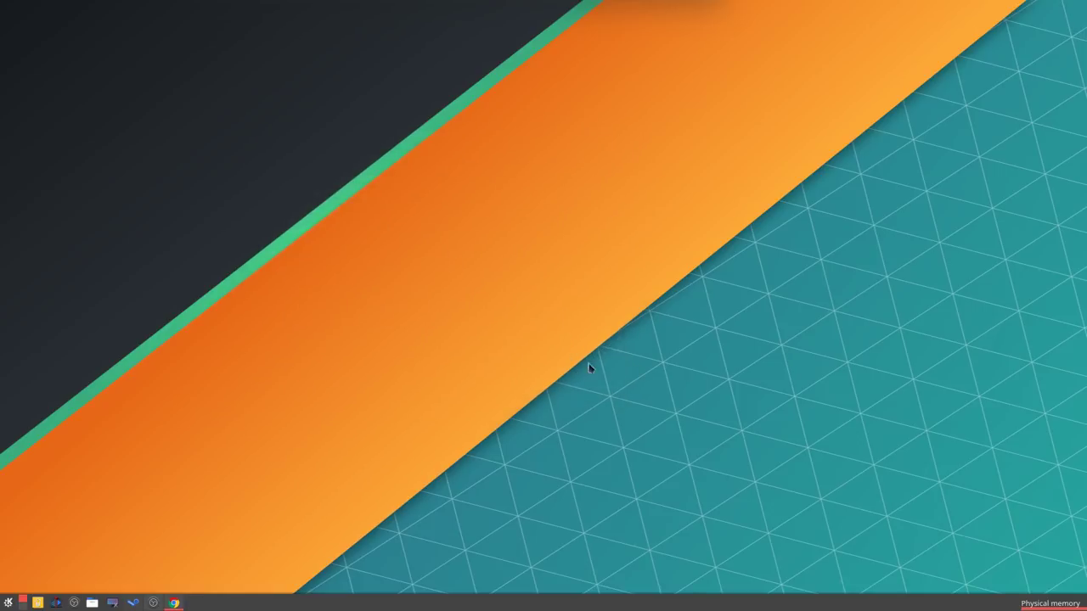
Step: Launch Garmin Express from the Wine programs and try Add a Device, cancelling the device search
click(8, 603)
mouse_move(110, 512)
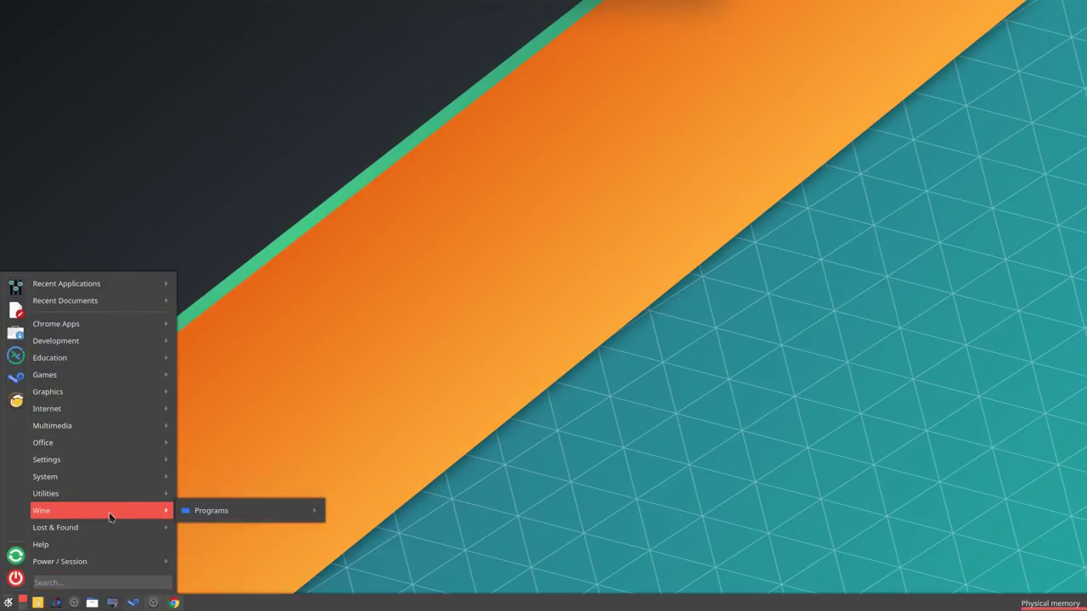
mouse_move(259, 515)
mouse_move(356, 510)
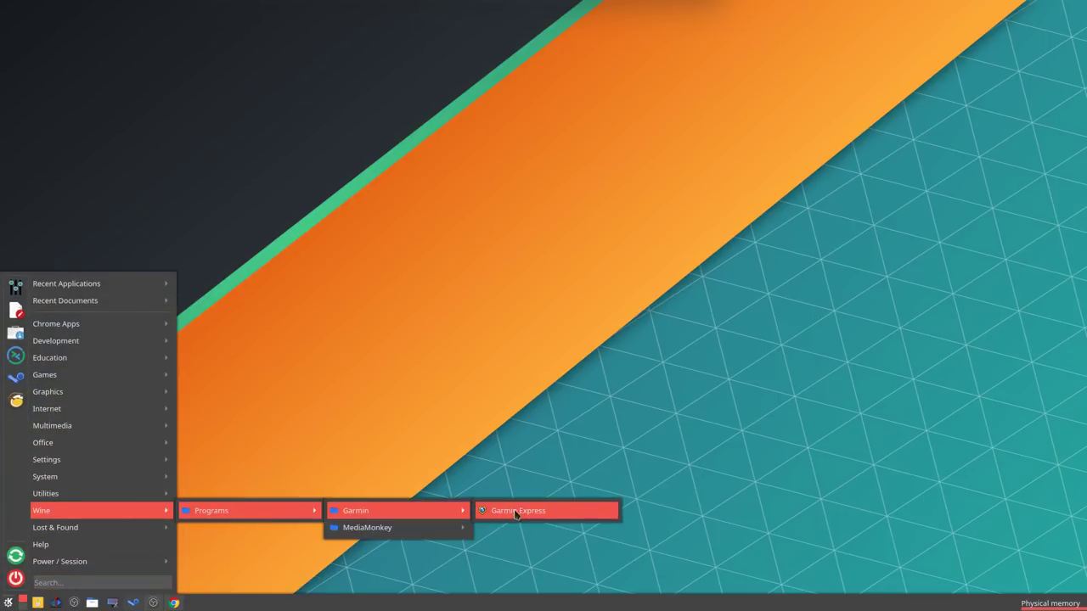
click(514, 513)
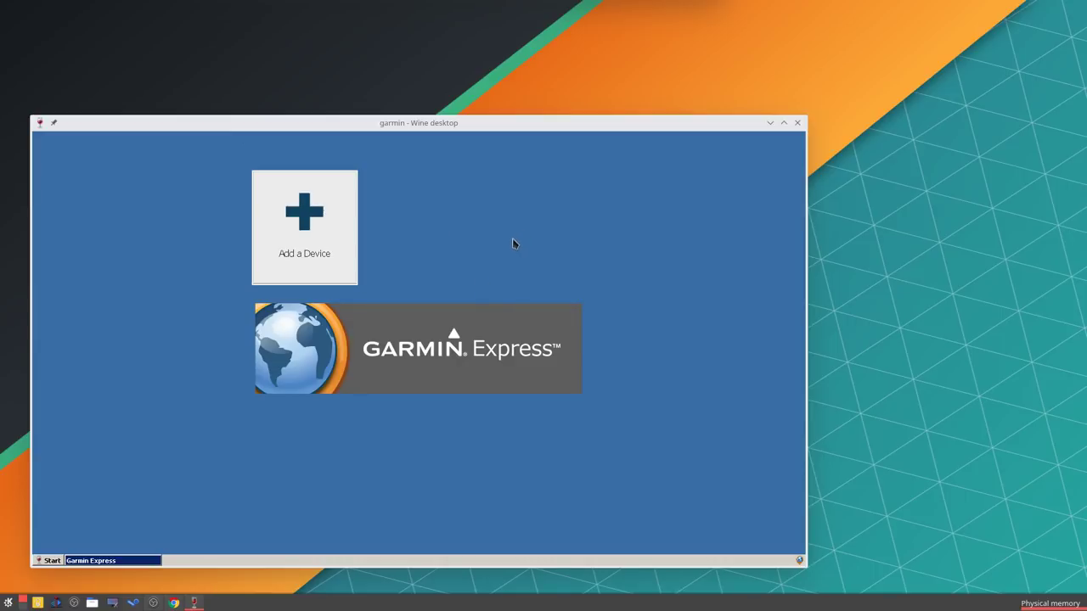
click(308, 239)
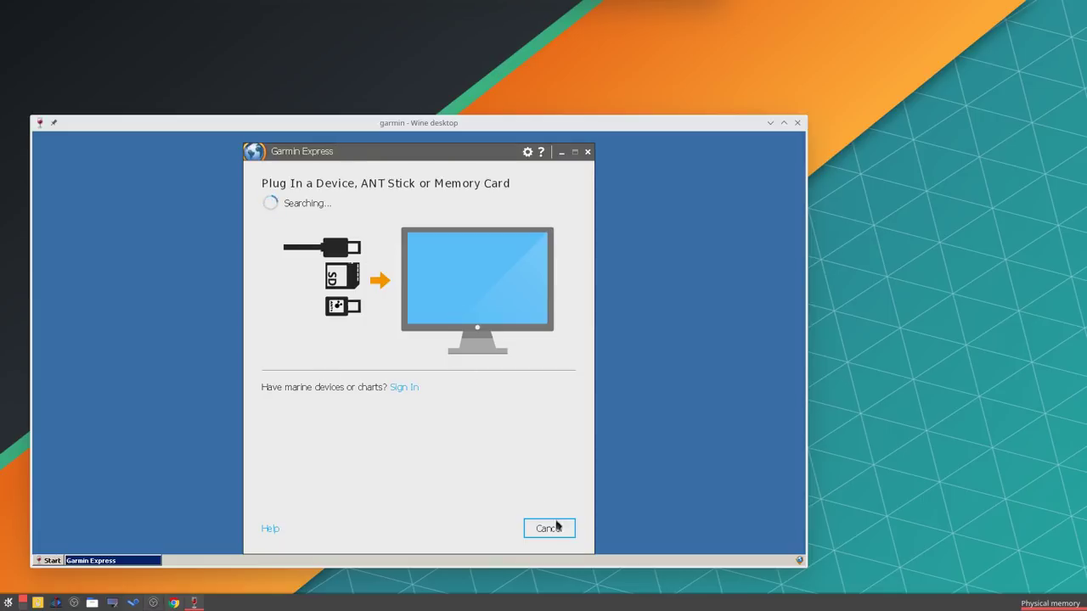
click(556, 528)
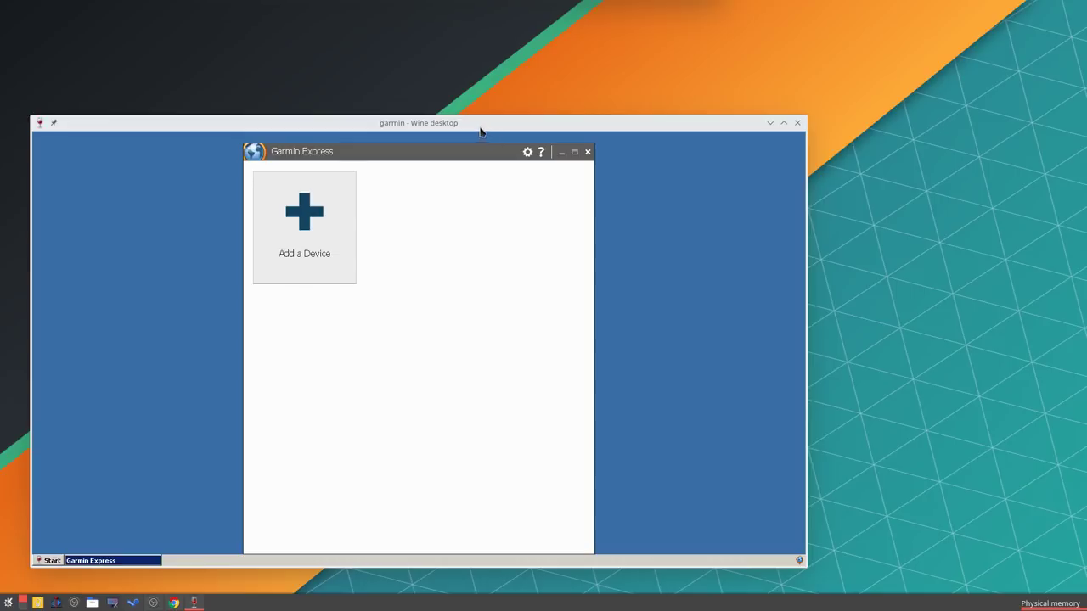
Step: Move the Wine desktop window up, close the Garmin Express window and quit its background program, confirming the quit
drag(476, 123, 436, 39)
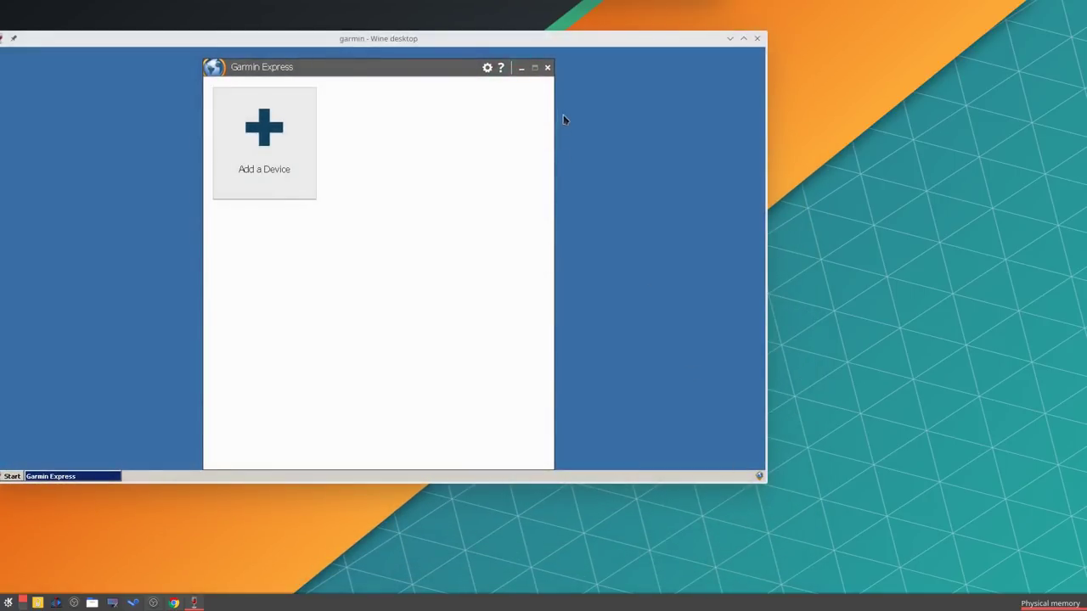
click(547, 68)
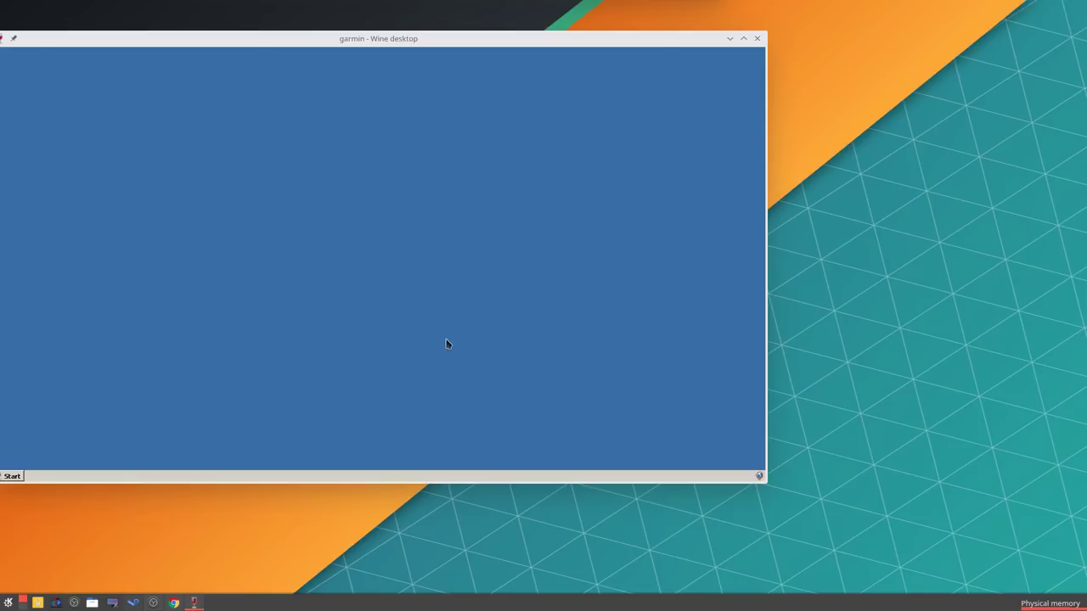
right_click(759, 477)
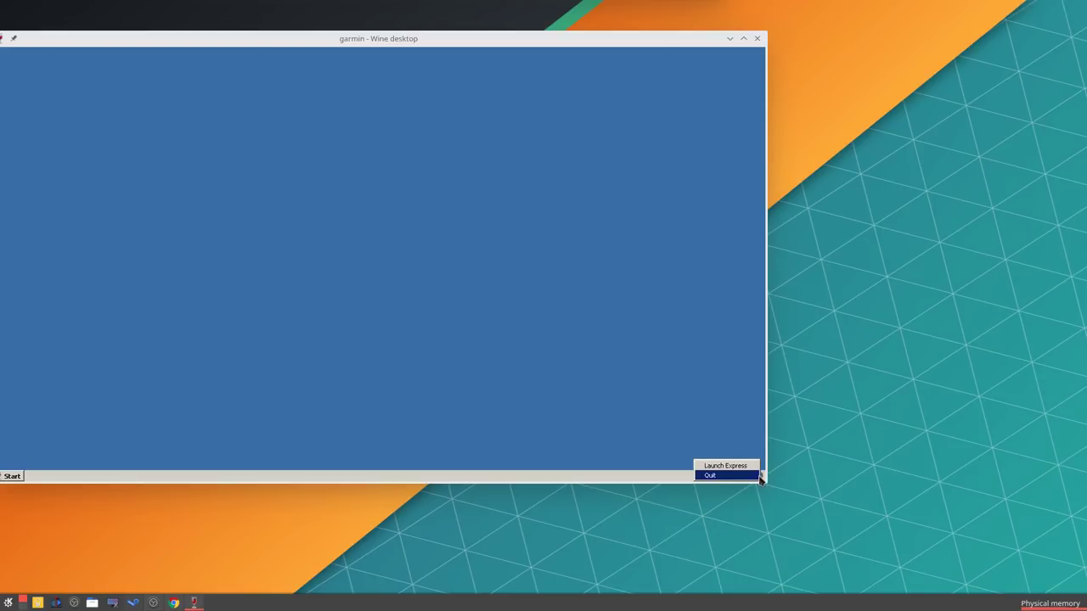
click(725, 477)
click(290, 260)
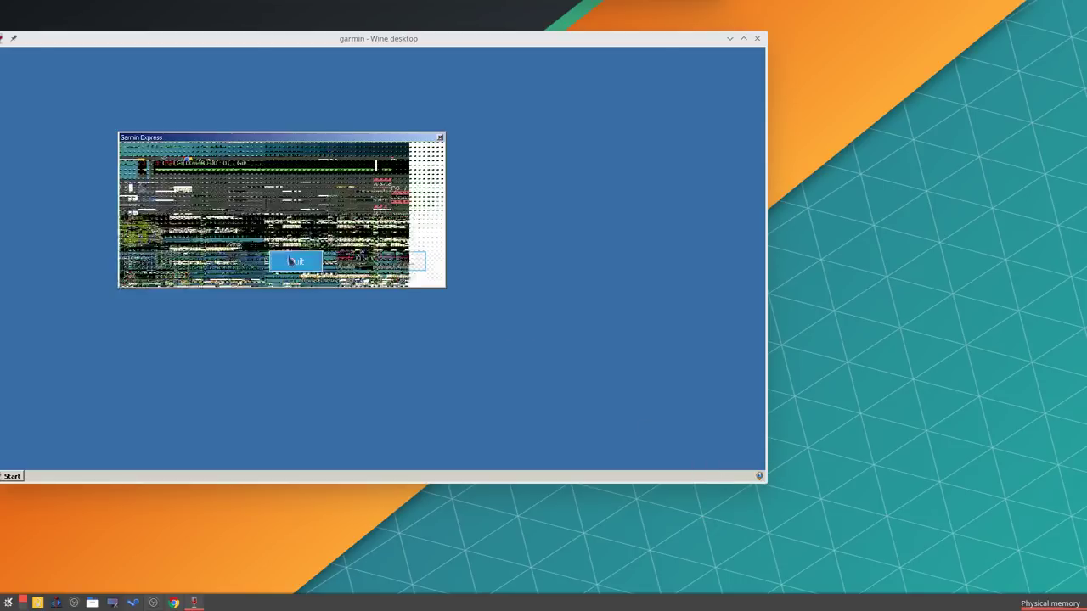